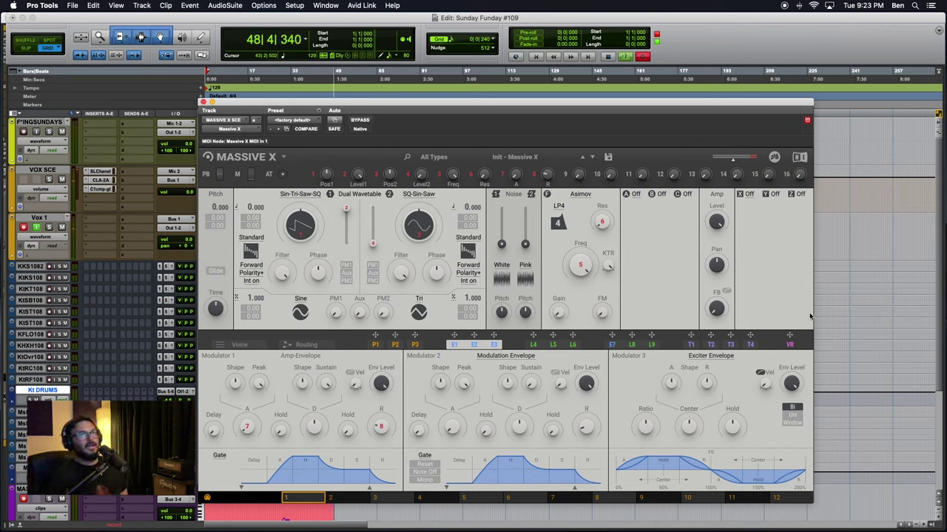
# Zoom out the timeline and mute the VOX SCE track.
pyautogui.press('r')
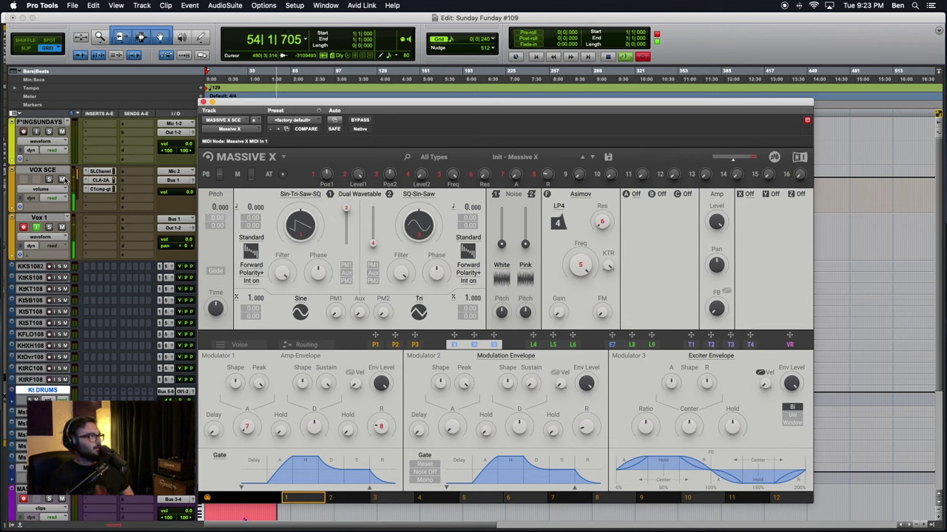
pyautogui.click(62, 180)
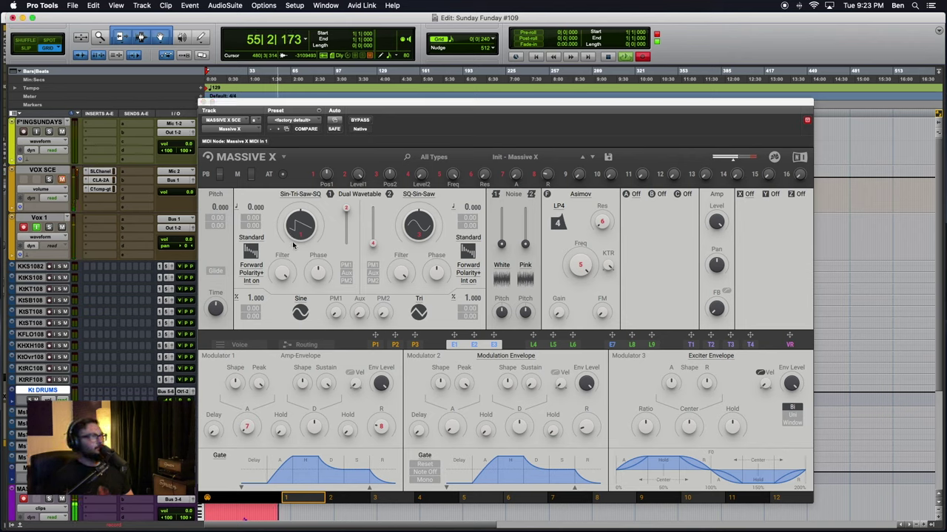
# Load the OP Sin-Trapezoid wavetable from Operators into oscillator 1 and set the Sine modulation oscillator's ratio to 14.000.
pyautogui.click(293, 195)
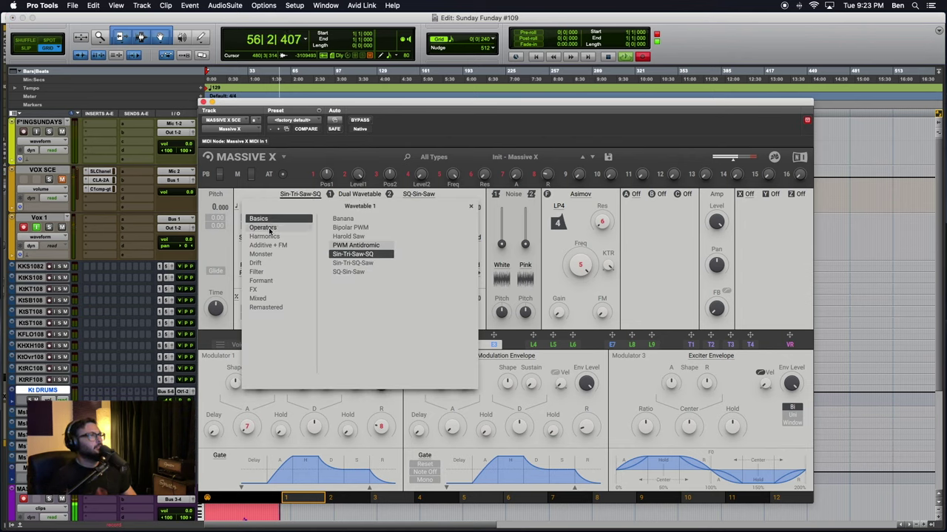
pyautogui.click(269, 228)
pyautogui.click(347, 219)
pyautogui.click(360, 228)
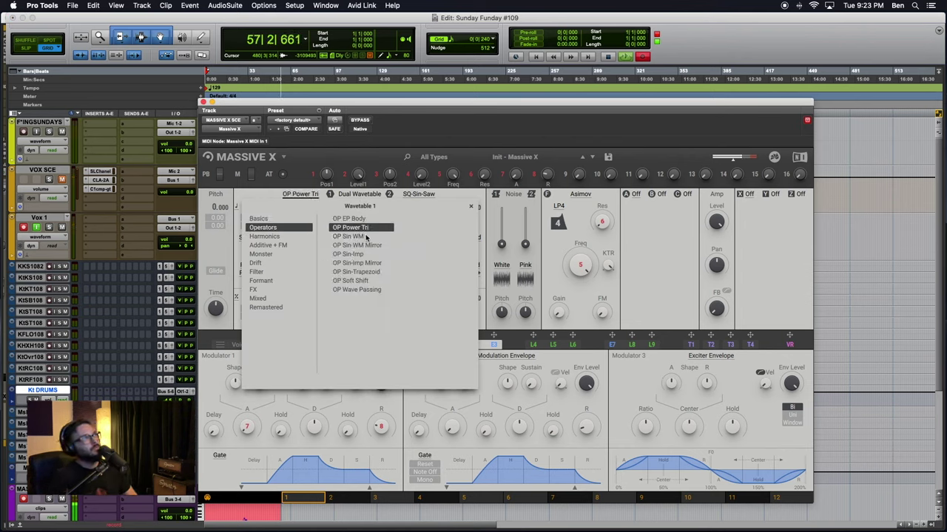
pyautogui.click(358, 245)
pyautogui.click(354, 255)
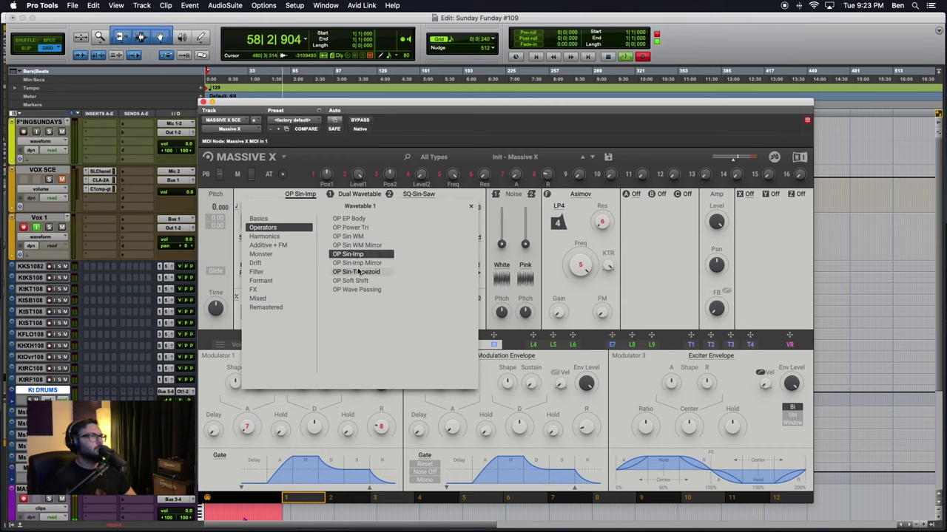
pyautogui.click(359, 272)
pyautogui.click(259, 190)
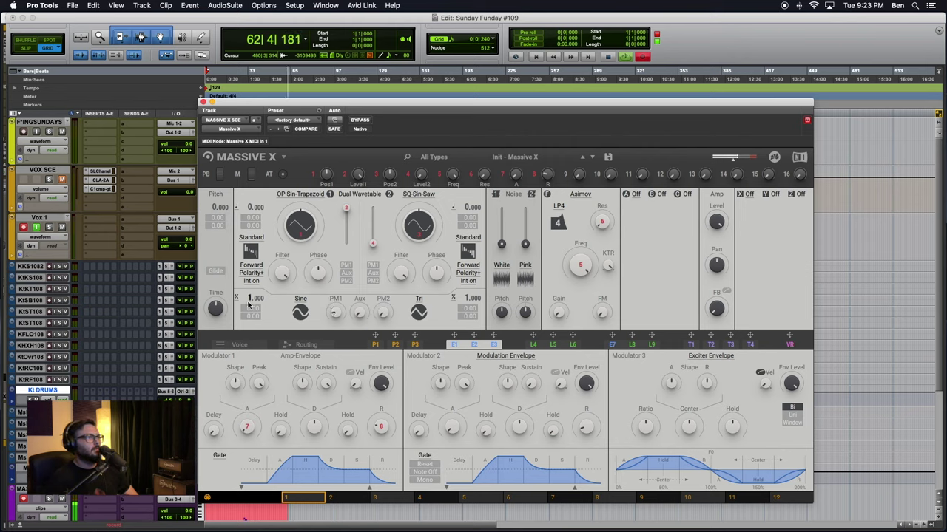
pyautogui.moveTo(252, 299); pyautogui.dragTo(252, 289)
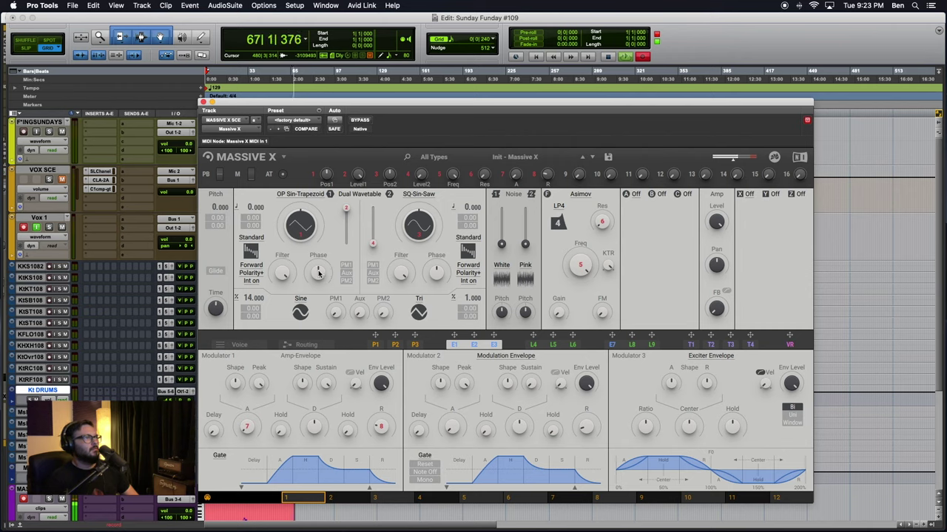
# Try the Gorilla mode on wavetable oscillator 1.
pyautogui.click(252, 239)
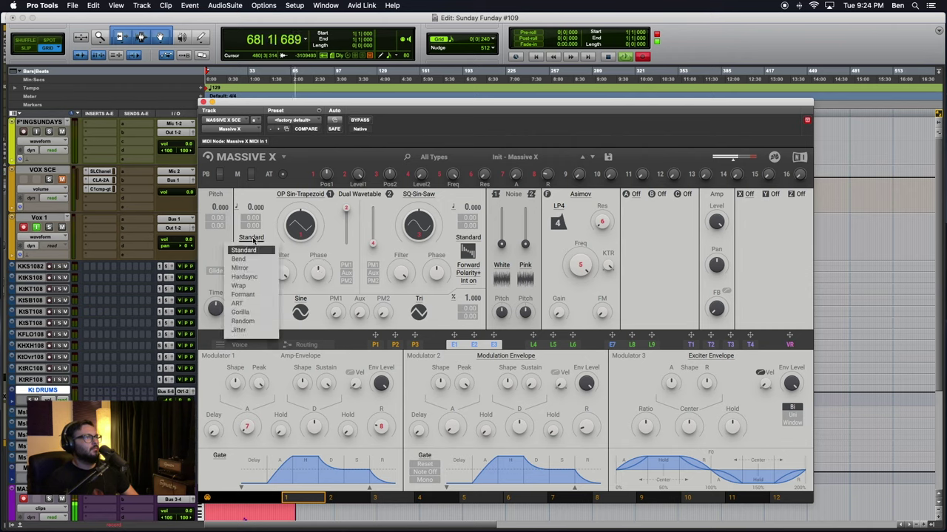
pyautogui.click(252, 313)
pyautogui.click(252, 240)
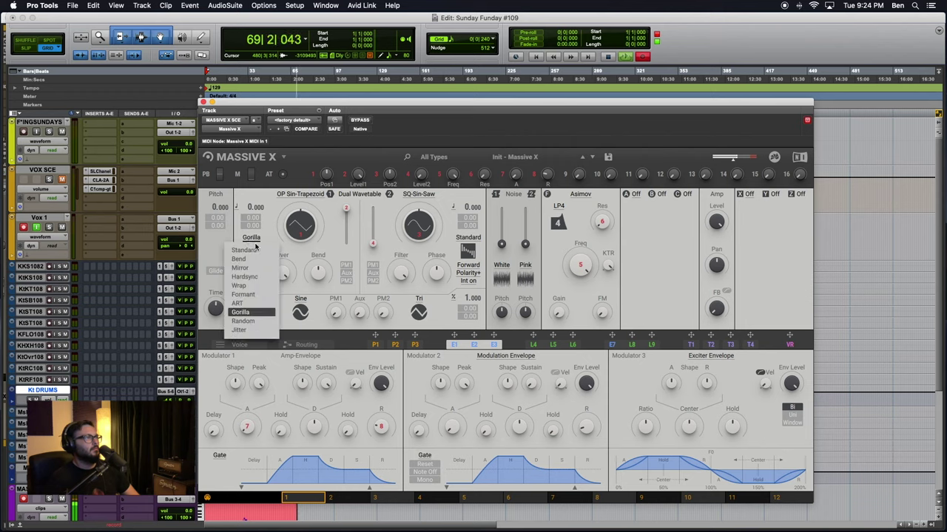
pyautogui.click(337, 265)
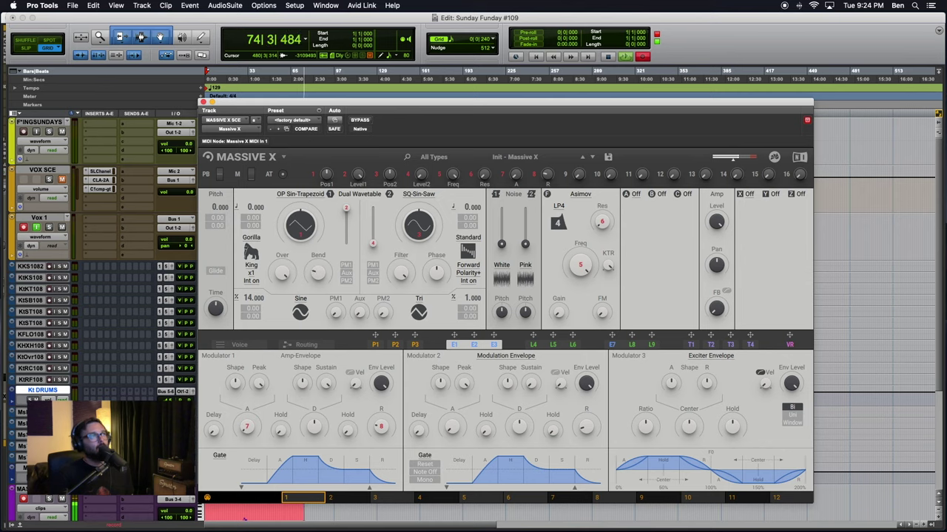
# Audition the Bend and Mirror modes on wavetable oscillator 1.
pyautogui.click(252, 237)
pyautogui.click(243, 259)
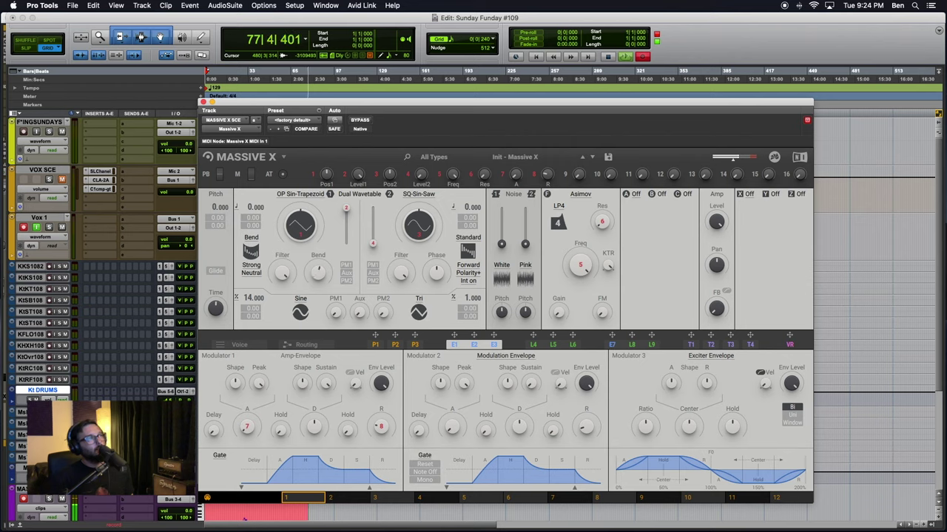
pyautogui.click(251, 238)
pyautogui.click(251, 270)
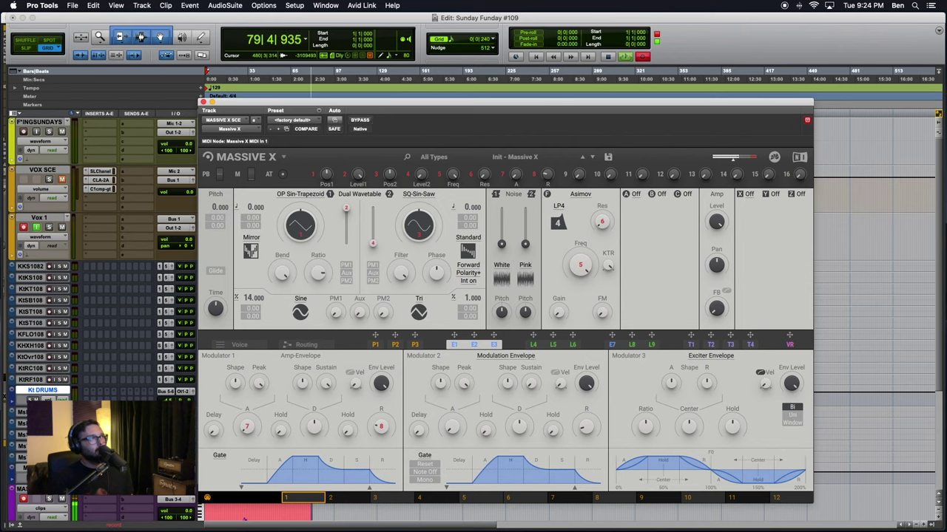
# Audition the Hardsync and Wrap modes on wavetable oscillator 1.
pyautogui.click(251, 240)
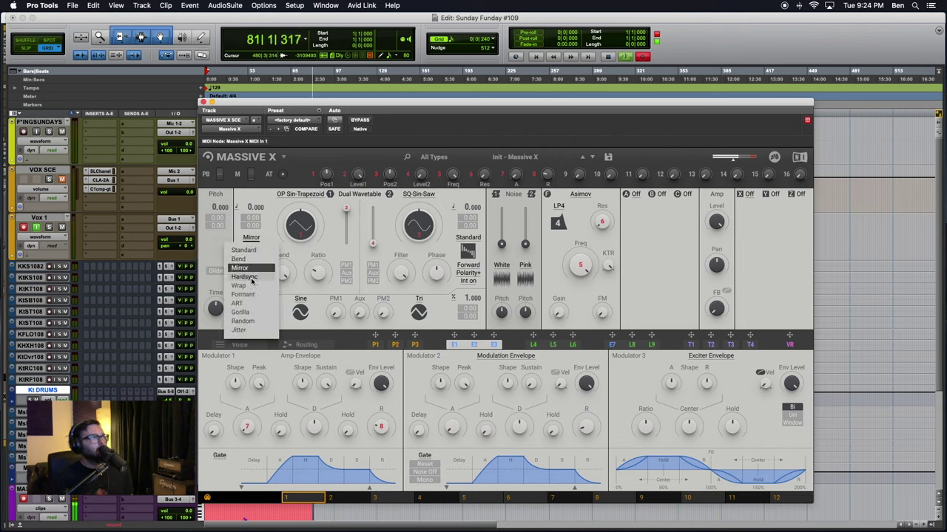
pyautogui.click(246, 276)
pyautogui.click(252, 238)
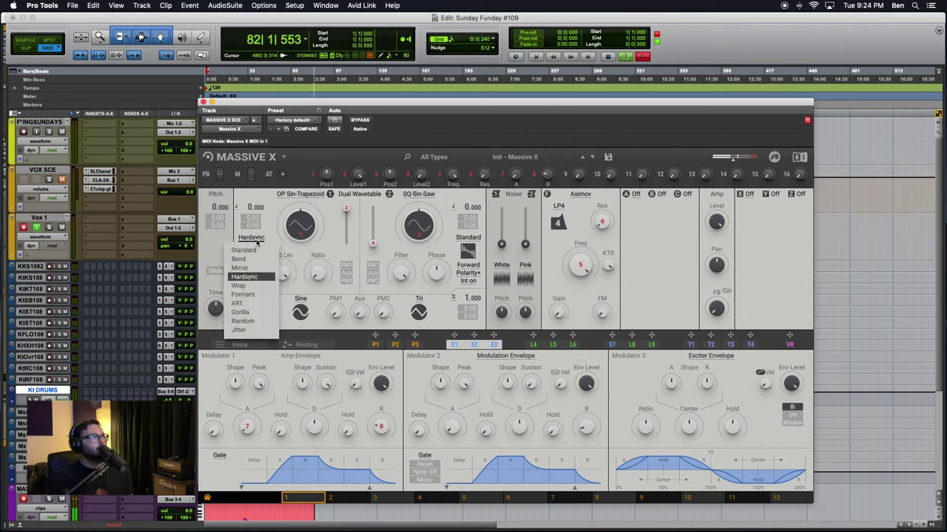
pyautogui.click(253, 285)
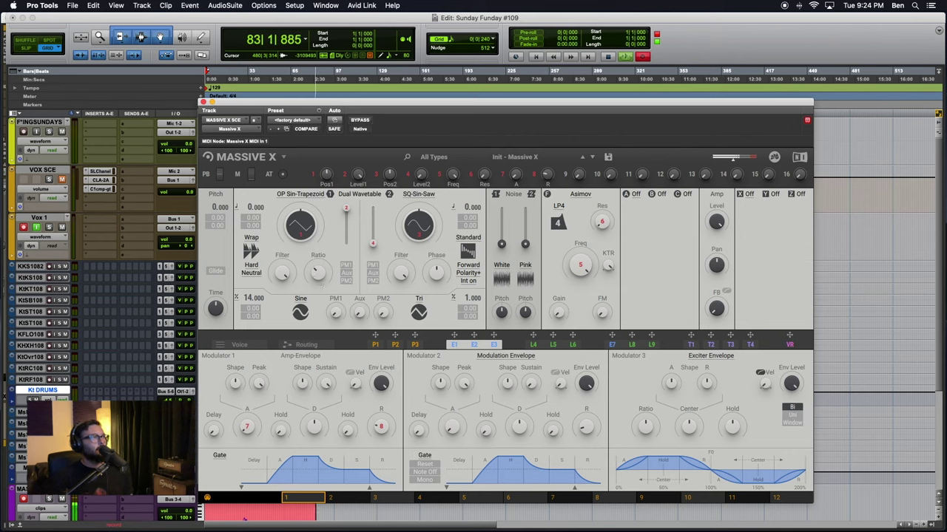
# Audition the Formant and ART modes on wavetable oscillator 1.
pyautogui.click(252, 238)
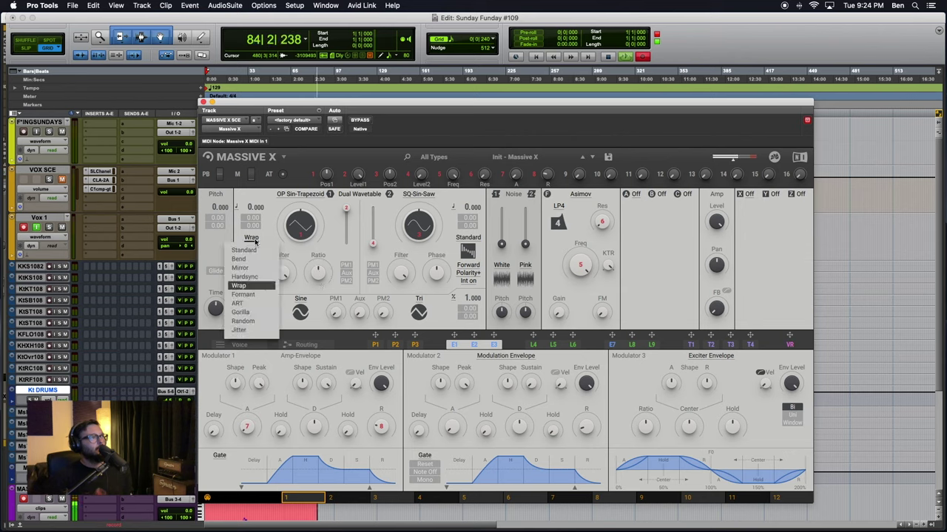
pyautogui.click(251, 295)
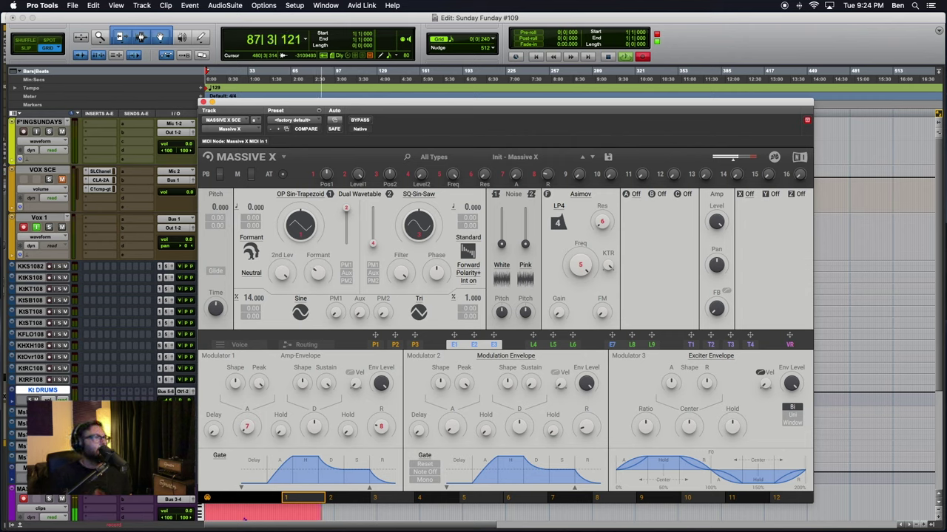
pyautogui.click(255, 235)
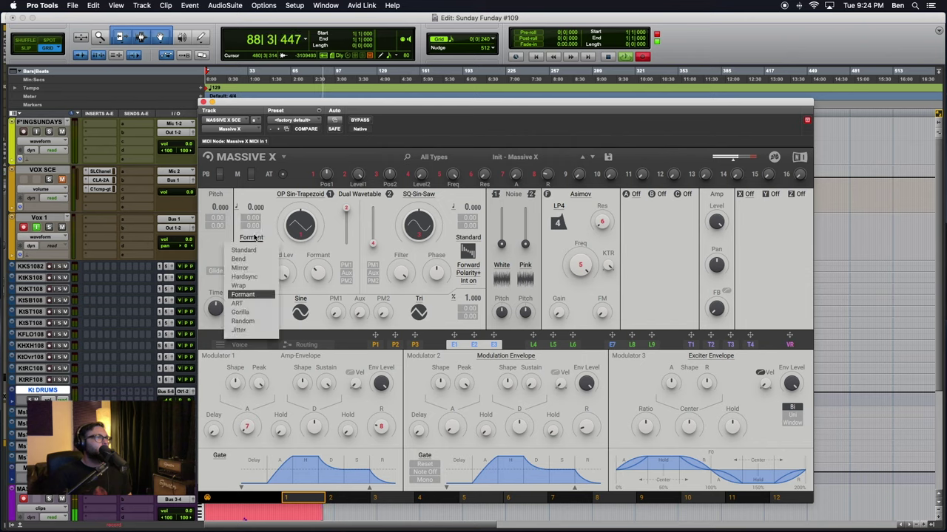
pyautogui.click(255, 309)
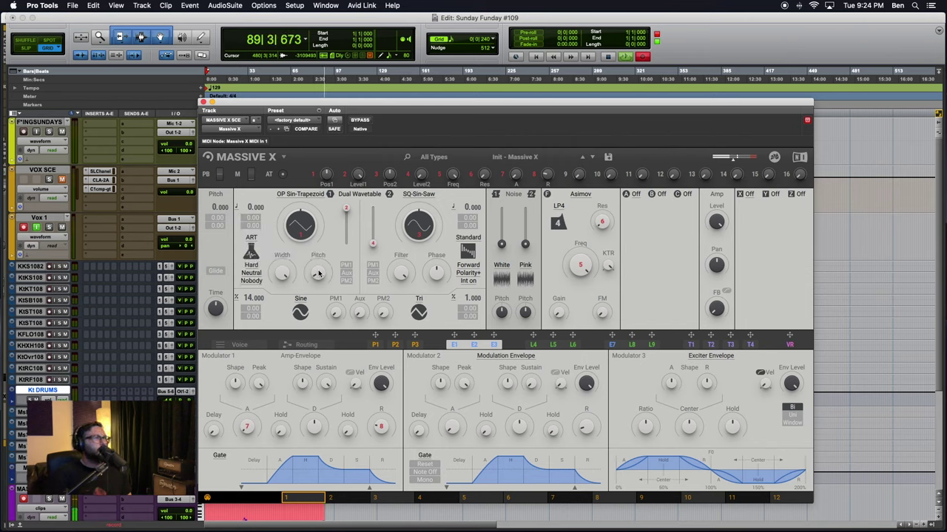
# Audition the Random and Jitter modes on wavetable oscillator 1.
pyautogui.click(248, 238)
pyautogui.click(251, 323)
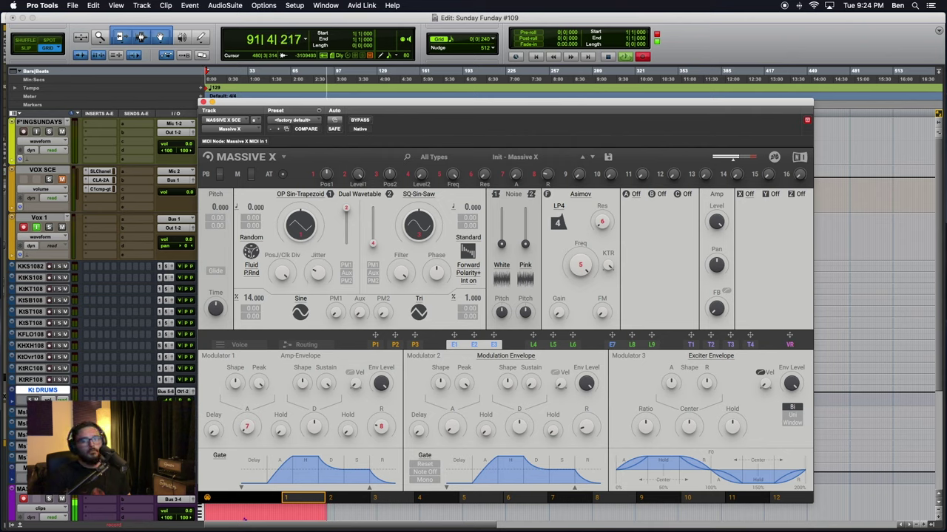
pyautogui.click(252, 238)
pyautogui.click(244, 333)
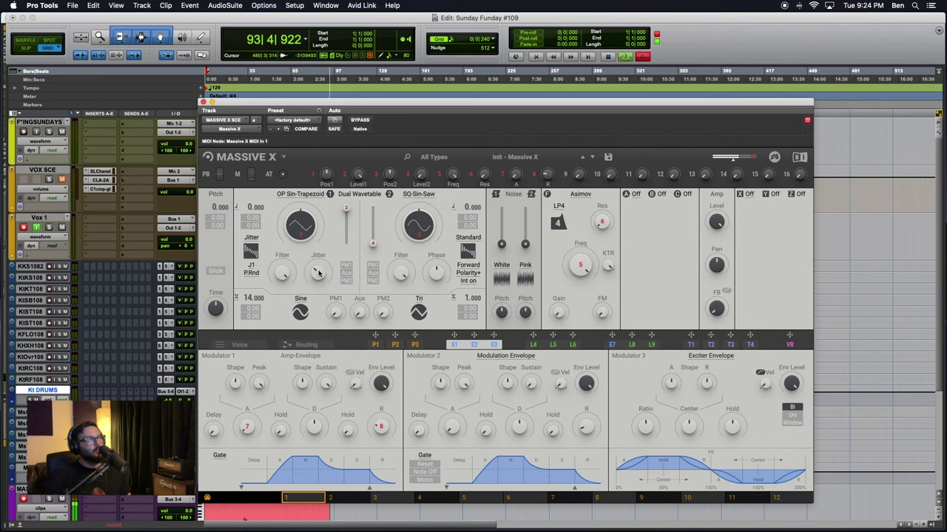
# Set the mode of wavetable oscillator 1 to Bend.
pyautogui.click(252, 238)
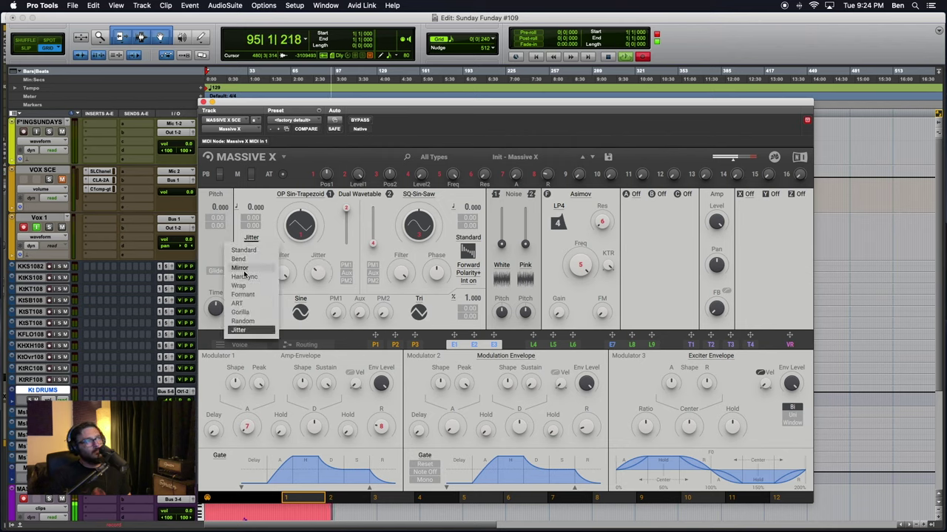
pyautogui.click(239, 259)
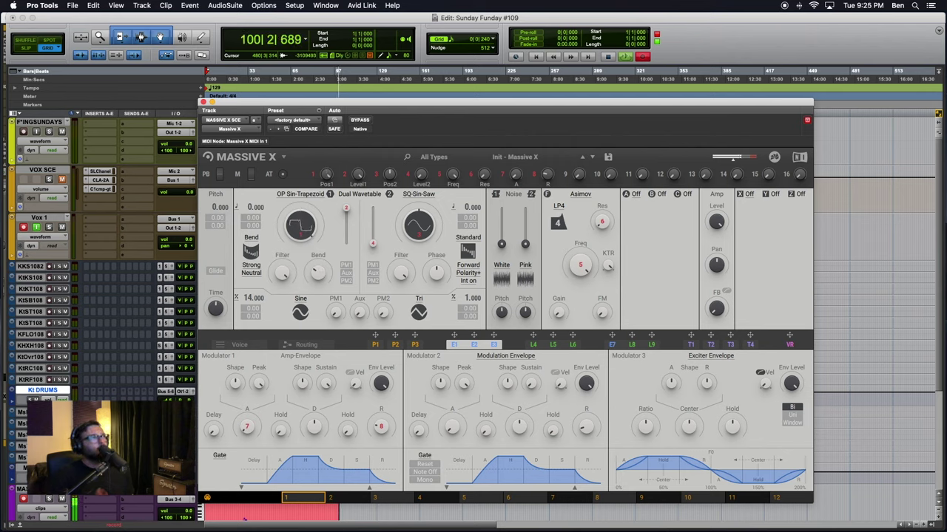
# Try the OP Soft Shift wavetable in oscillator 1, followed by Caspamonics A and Caspamonics B from the Harmonics category.
pyautogui.click(300, 194)
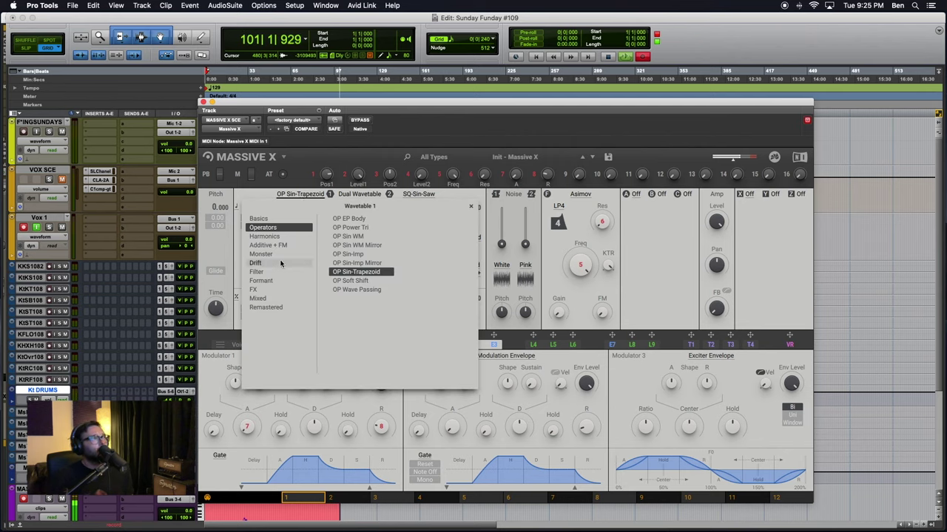
pyautogui.click(361, 281)
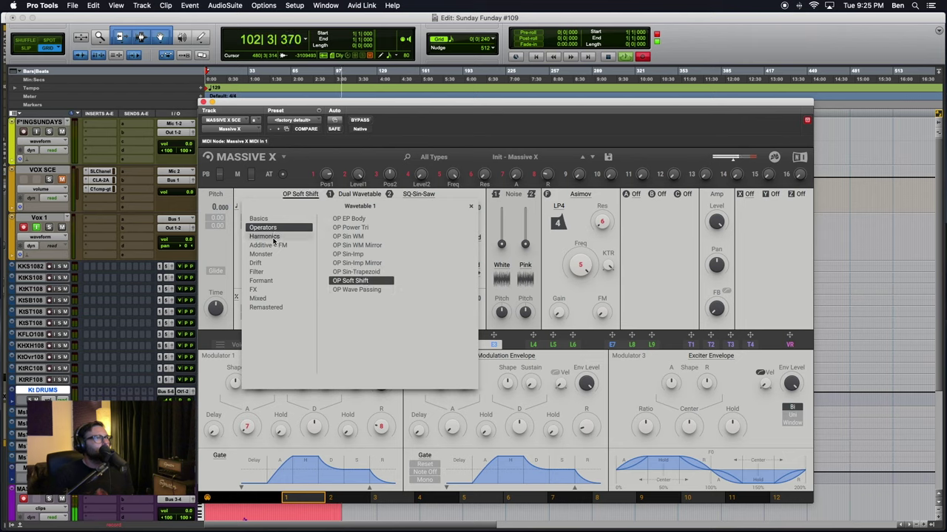
pyautogui.click(273, 238)
pyautogui.click(348, 219)
pyautogui.click(346, 228)
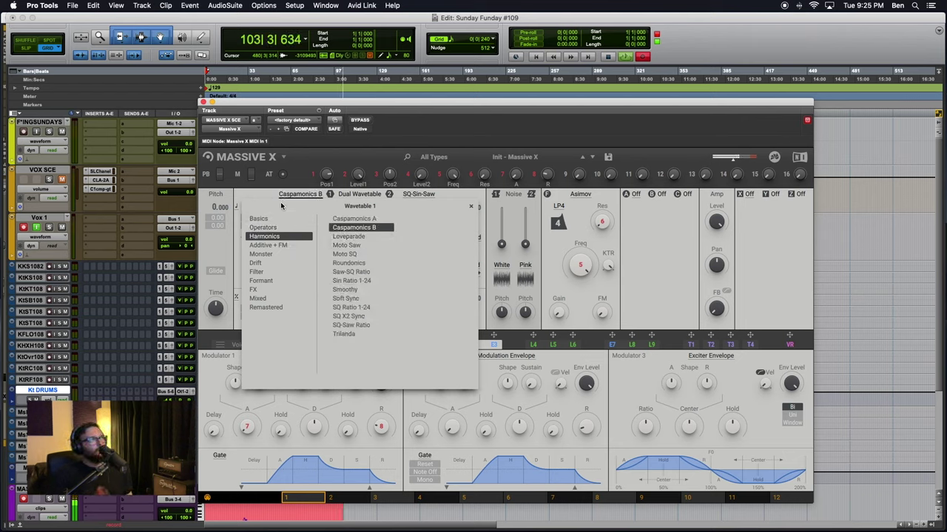
pyautogui.click(270, 193)
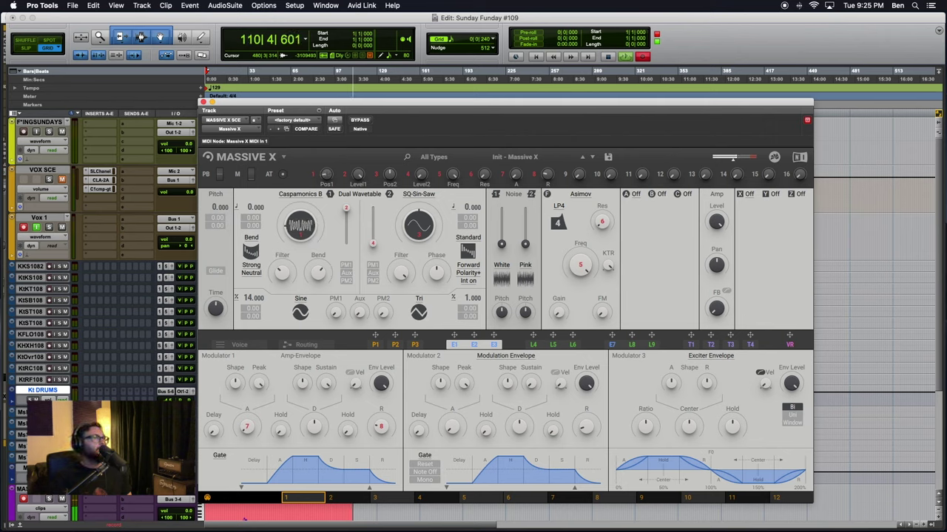
# Load the Loveparade wavetable from the Harmonics category into oscillator 1.
pyautogui.click(300, 194)
pyautogui.click(334, 285)
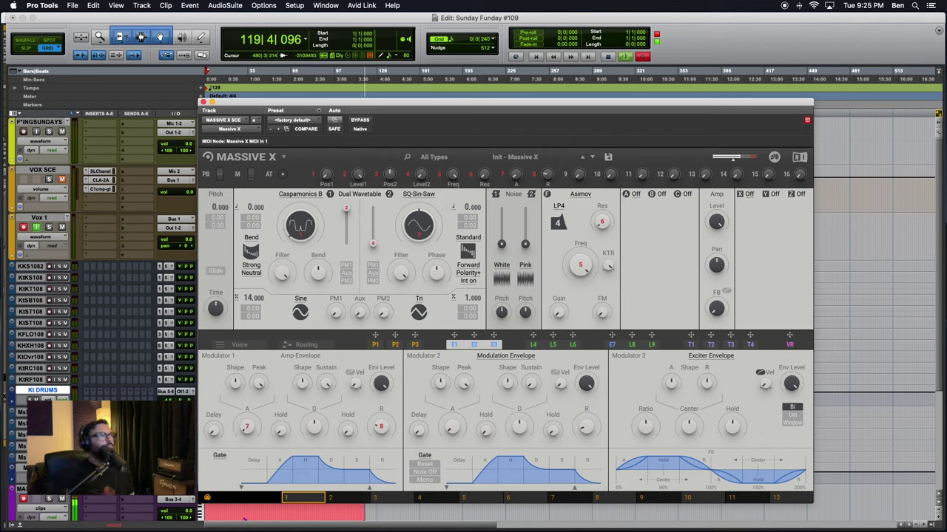
pyautogui.click(300, 194)
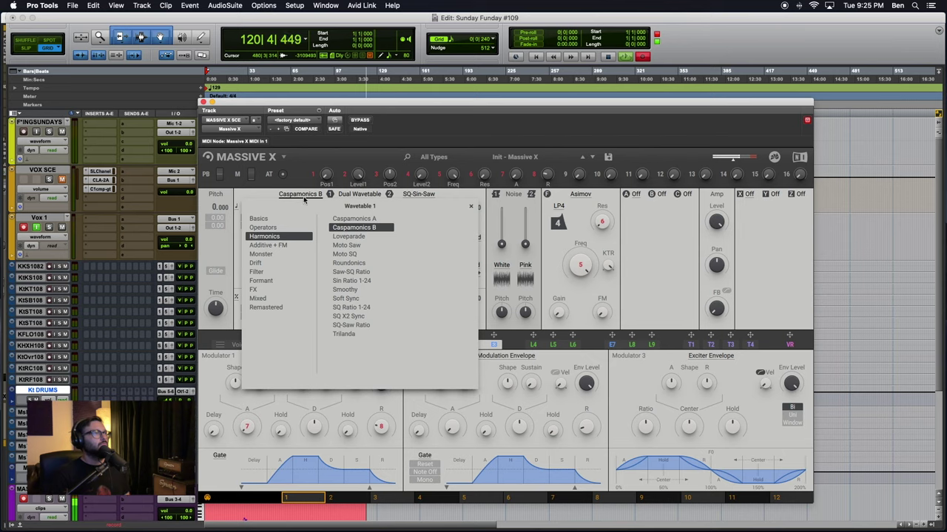
pyautogui.click(347, 237)
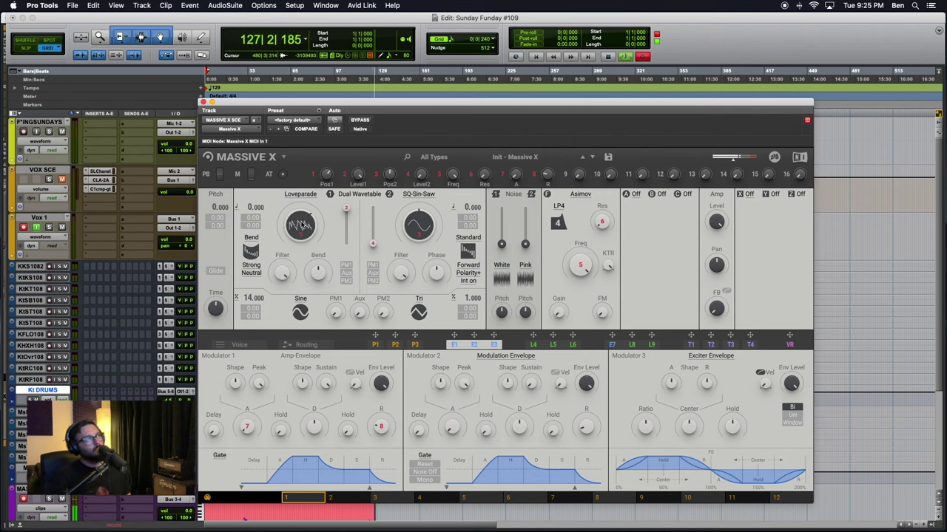
# Audition the Moto Saw and Moto SQ wavetables in oscillator 1.
pyautogui.click(300, 193)
pyautogui.doubleClick(346, 245)
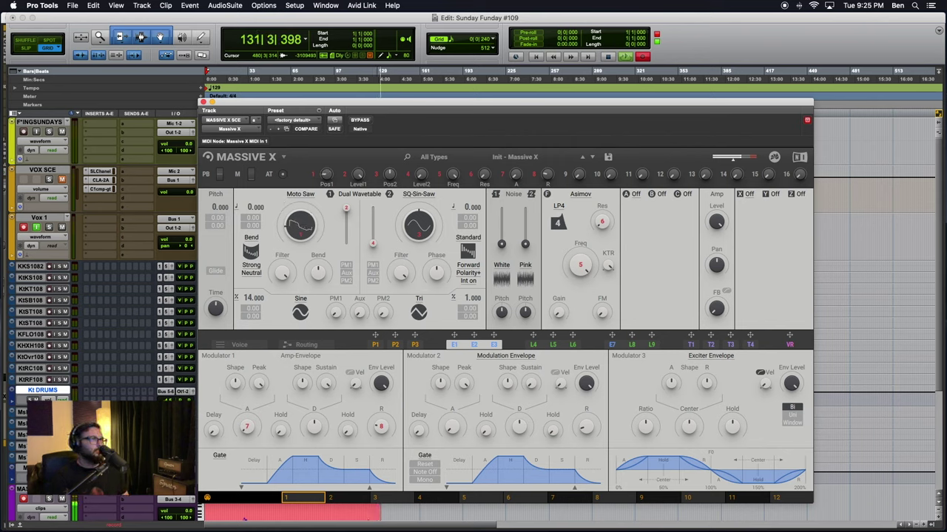
pyautogui.click(300, 194)
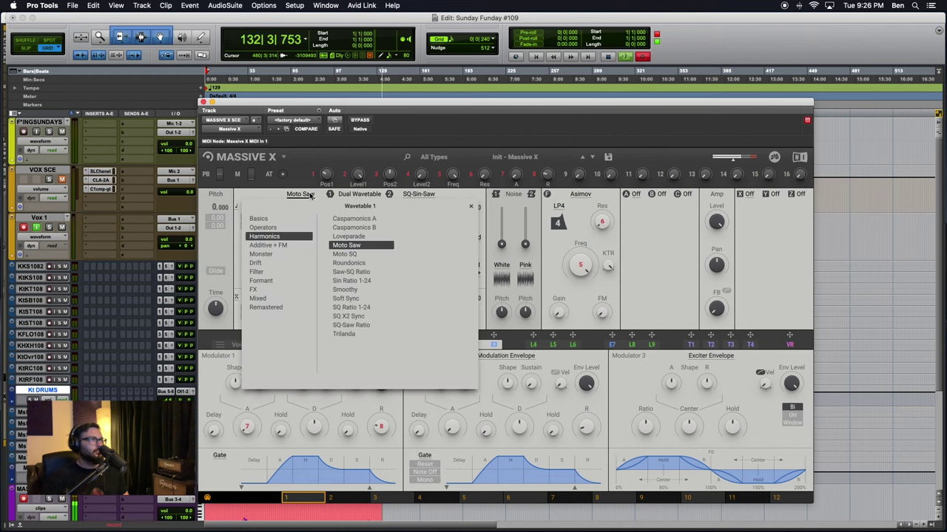
pyautogui.click(344, 253)
pyautogui.click(293, 196)
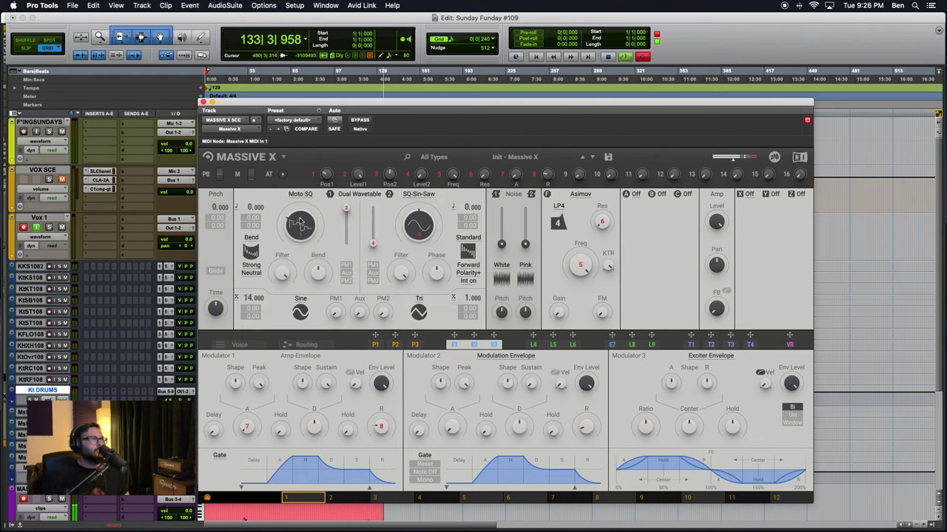
# Load the Roundonics wavetable from the Harmonics category into oscillator 1 and leave the wavetable list.
pyautogui.click(302, 195)
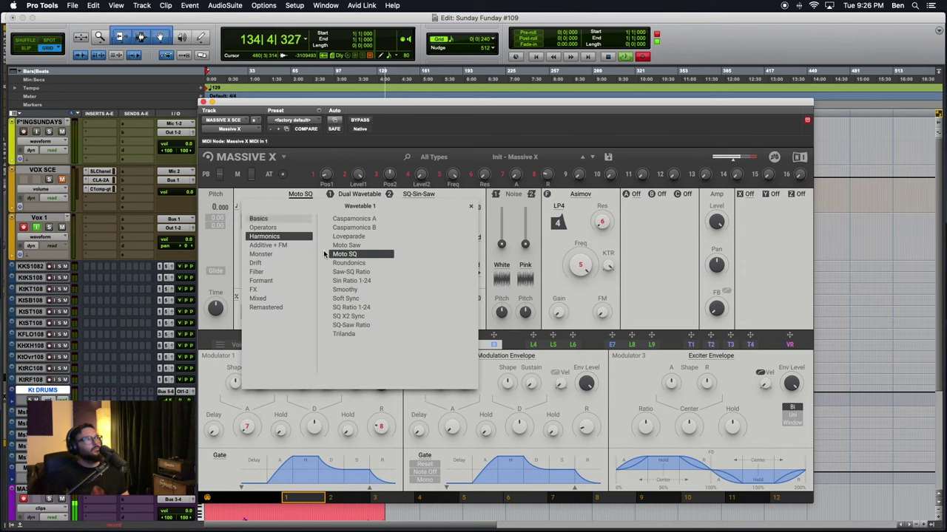
pyautogui.click(346, 264)
pyautogui.click(265, 158)
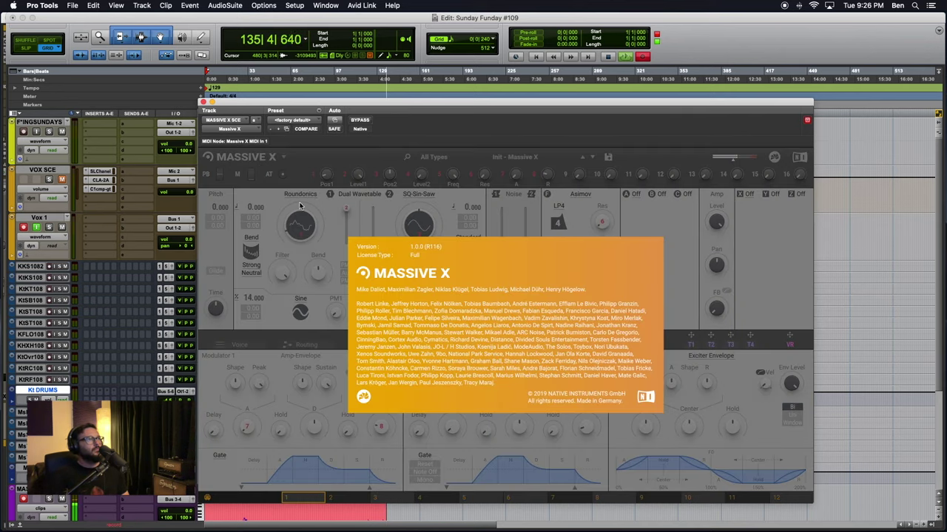
# Try the Saw-SQ Ratio and Sin Ratio 1-24 wavetables from the Harmonics category in oscillator 1.
pyautogui.click(350, 180)
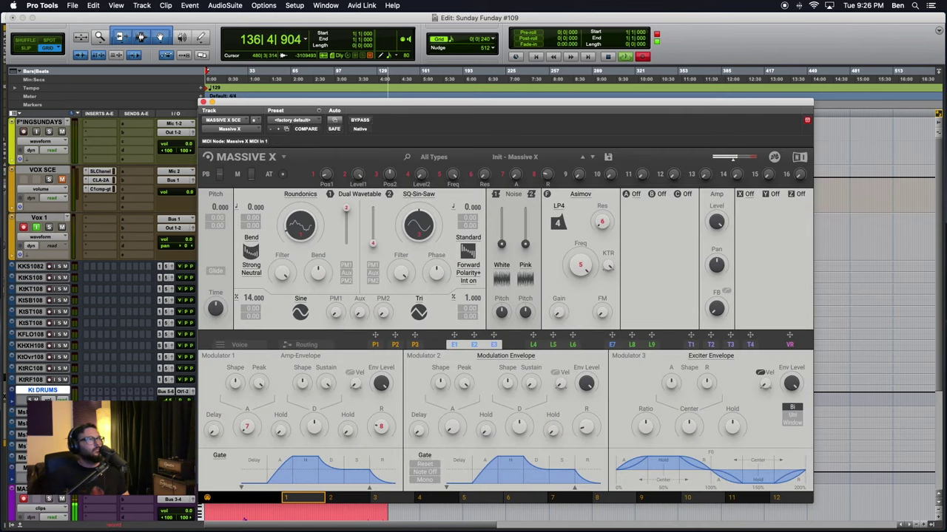
pyautogui.click(300, 194)
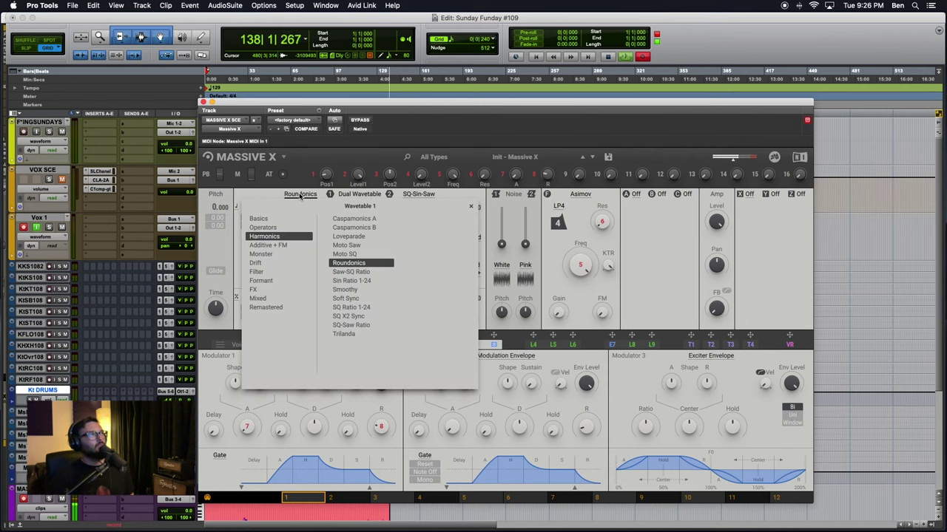
pyautogui.click(346, 273)
pyautogui.click(255, 200)
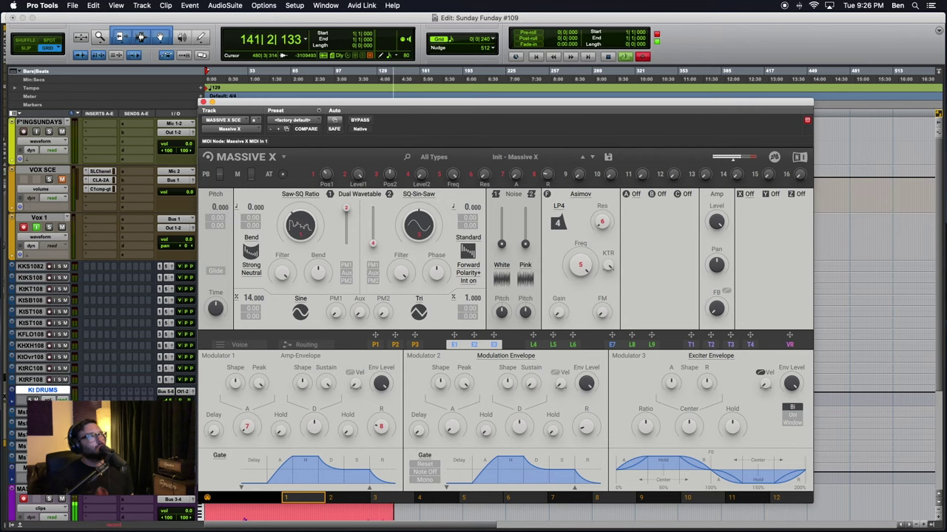
pyautogui.click(309, 192)
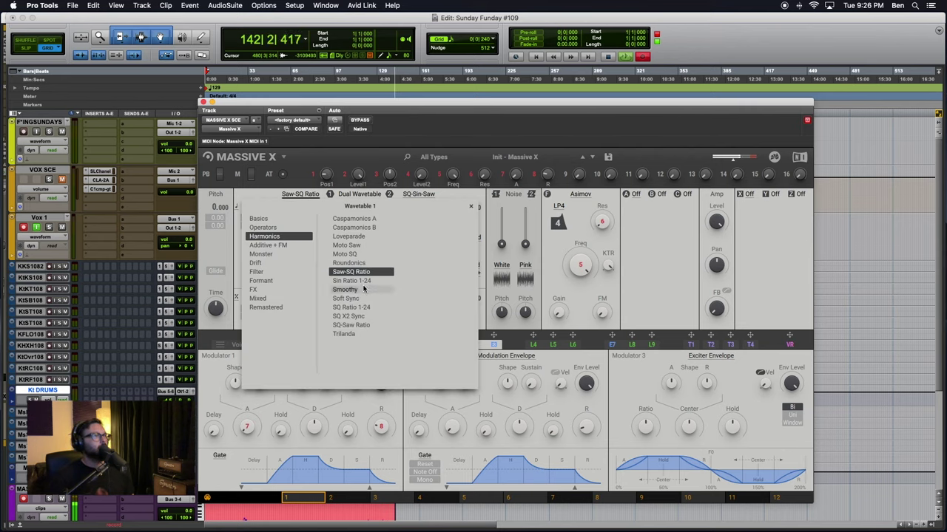
pyautogui.click(355, 264)
pyautogui.click(263, 190)
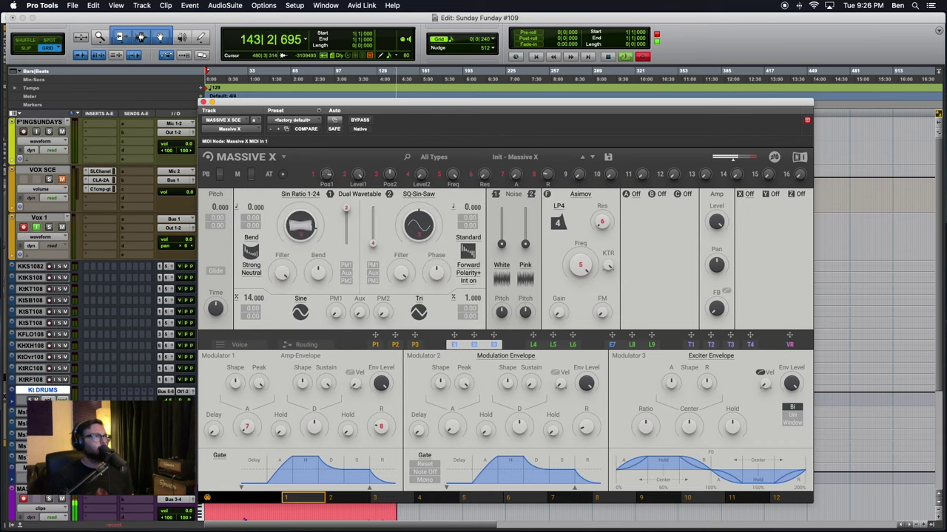
# Try the Smoothy wavetable in oscillator 1, followed by Bitrian from the Monster category.
pyautogui.click(300, 194)
pyautogui.click(344, 289)
pyautogui.click(300, 194)
pyautogui.click(299, 195)
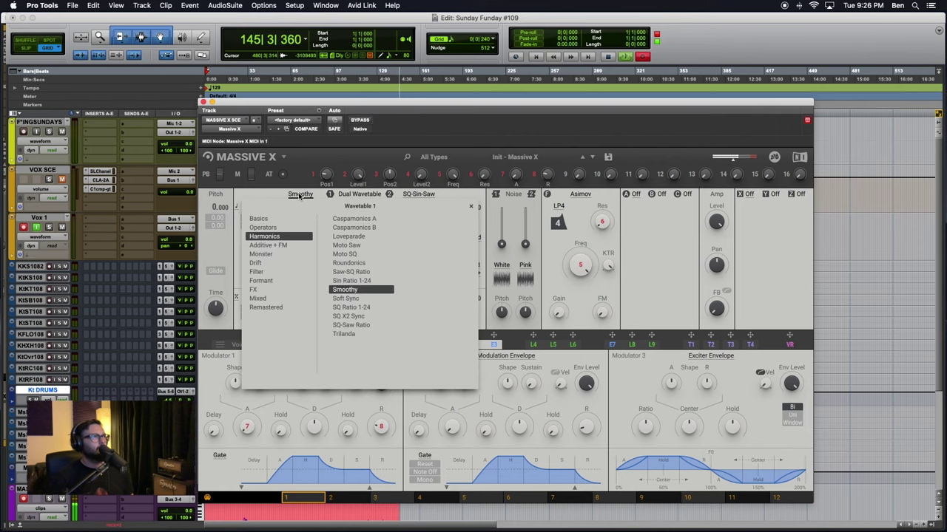
pyautogui.click(268, 245)
pyautogui.click(274, 254)
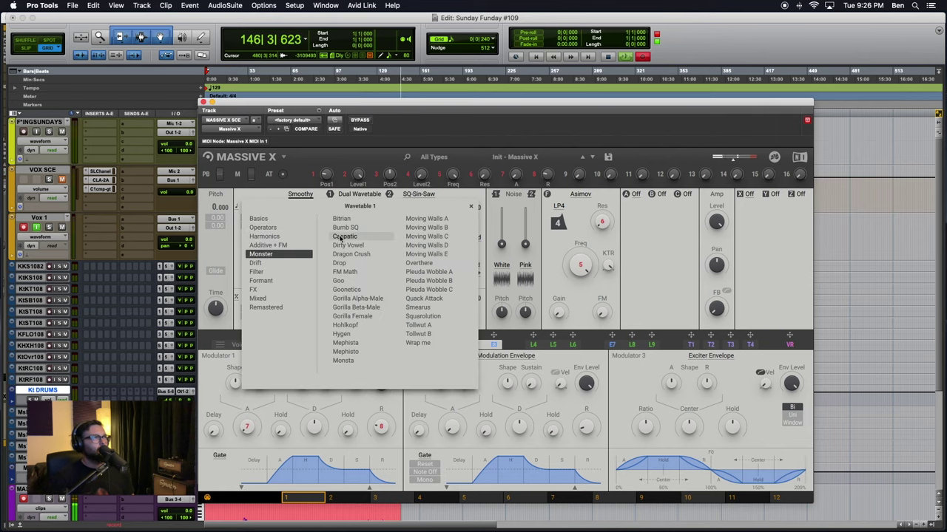
pyautogui.click(348, 224)
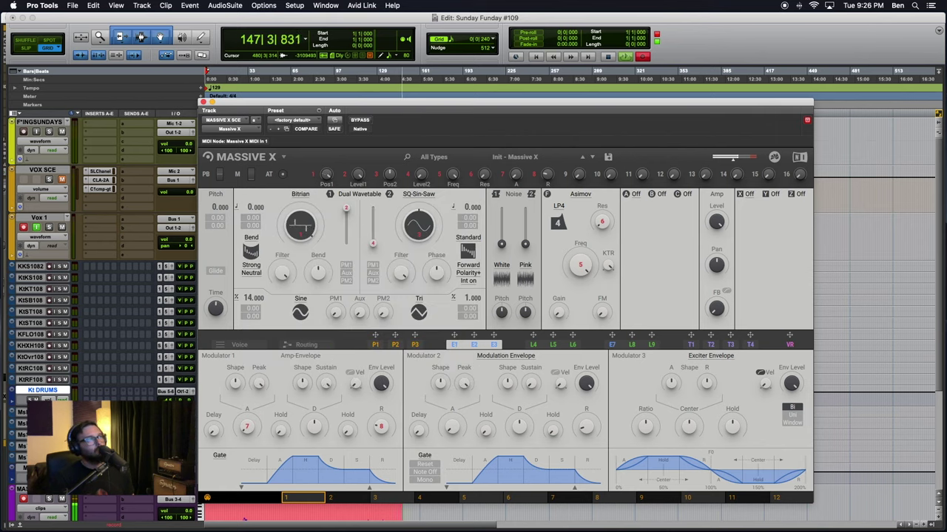
# Audition the Bumb SQ and Caspatic wavetables from the Monster category in oscillator 1.
pyautogui.click(302, 197)
pyautogui.click(353, 228)
pyautogui.click(278, 198)
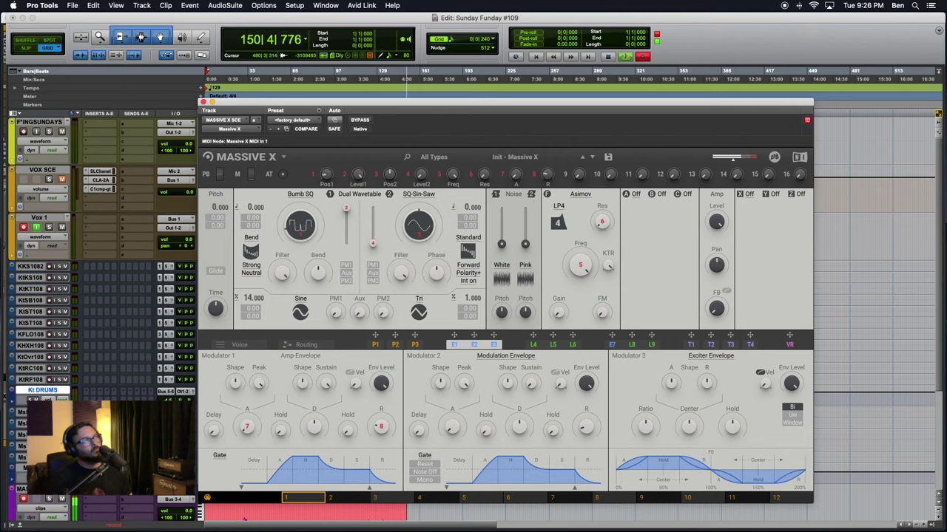
pyautogui.click(300, 195)
pyautogui.click(353, 237)
pyautogui.click(263, 172)
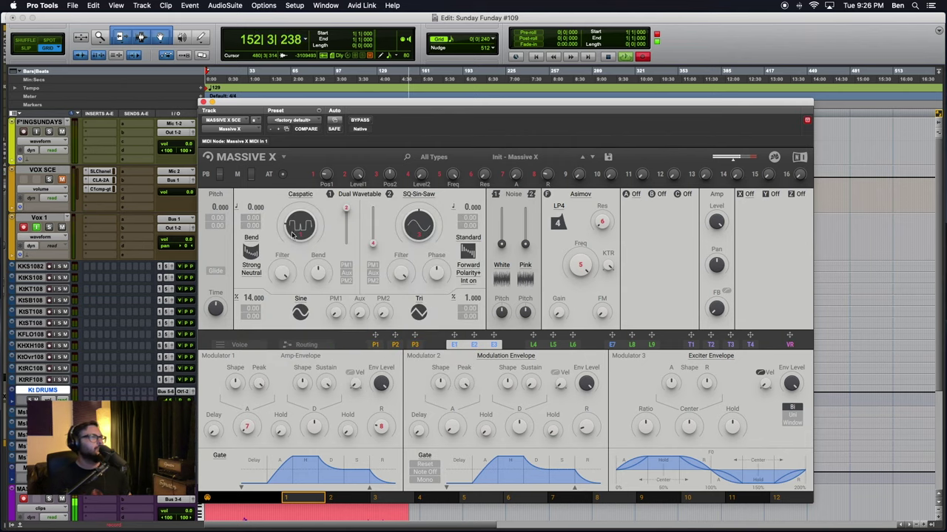
# Load the Dirty Vowel wavetable from the Monster category into oscillator 1 and oscillator 2.
pyautogui.click(300, 194)
pyautogui.click(348, 245)
pyautogui.click(271, 198)
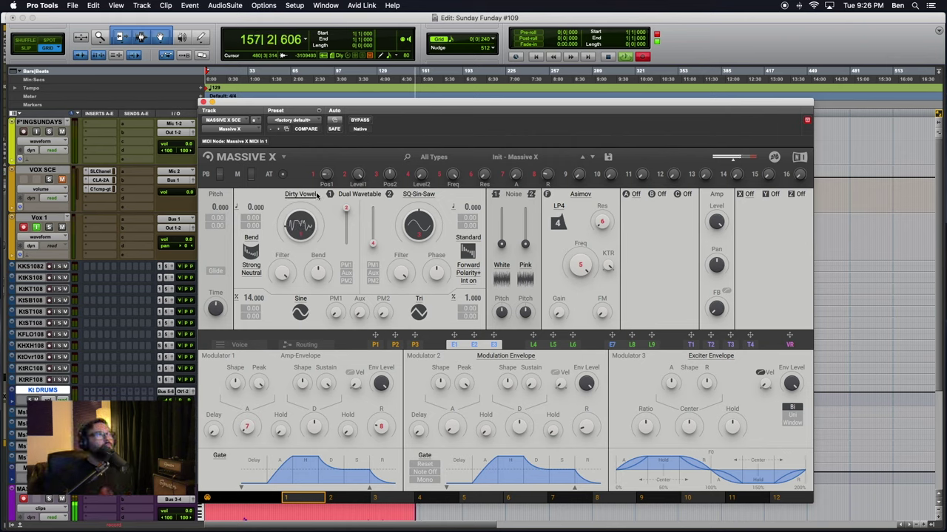
pyautogui.click(418, 195)
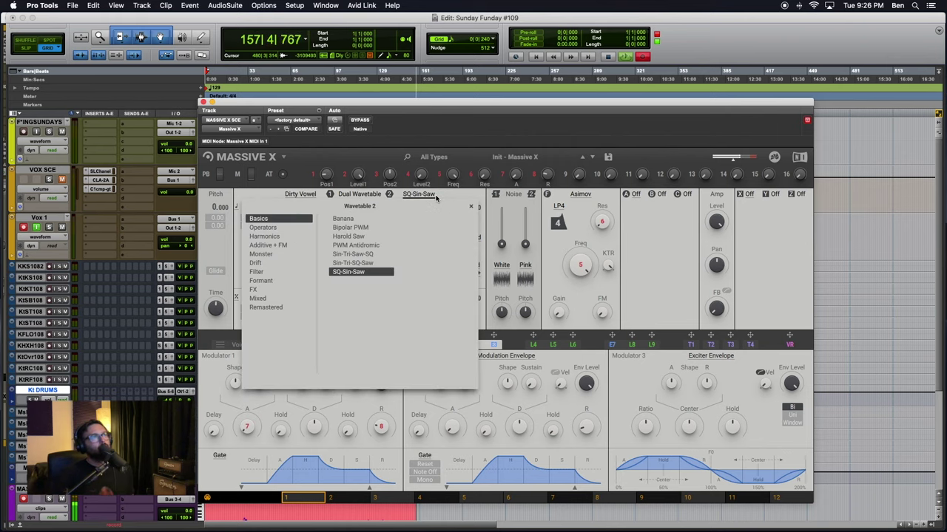
pyautogui.click(260, 254)
pyautogui.click(350, 245)
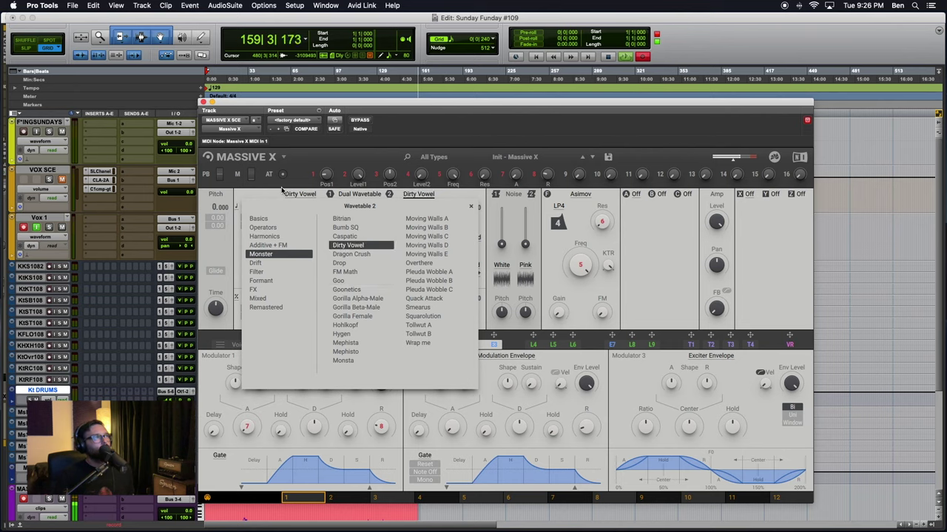
# Try the Dragon Crush wavetable from the Monster category in oscillator 1.
pyautogui.click(286, 194)
pyautogui.click(298, 195)
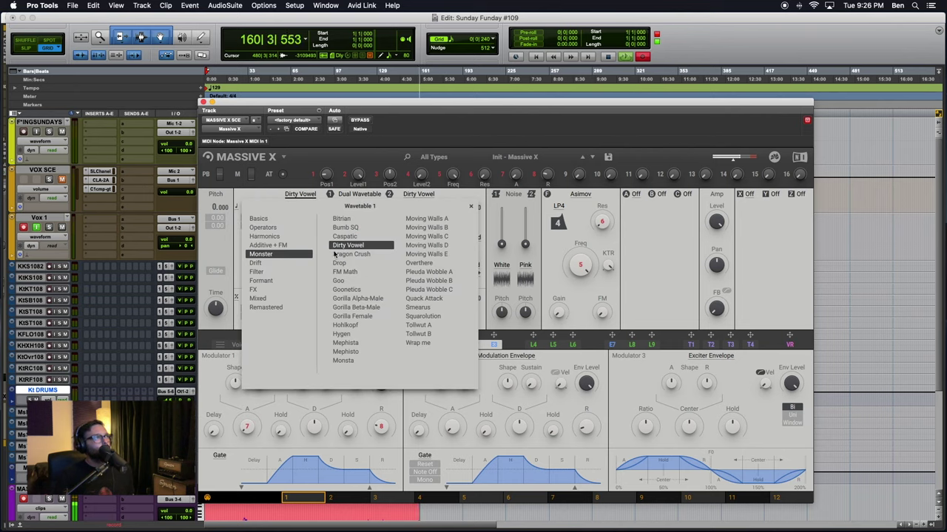
pyautogui.click(348, 254)
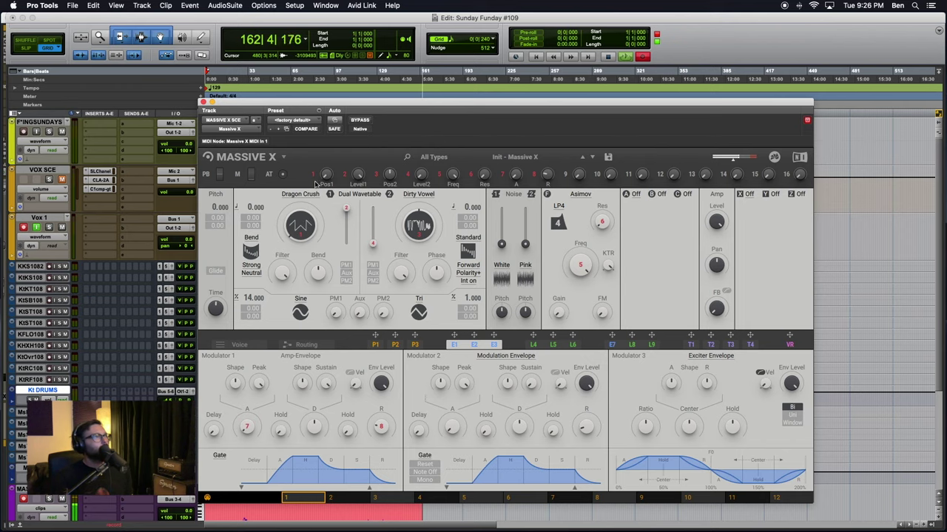
# Load the Drop wavetable from the Monster category into oscillator 1 and dismiss the version information screen.
pyautogui.click(305, 194)
pyautogui.click(344, 262)
pyautogui.click(266, 162)
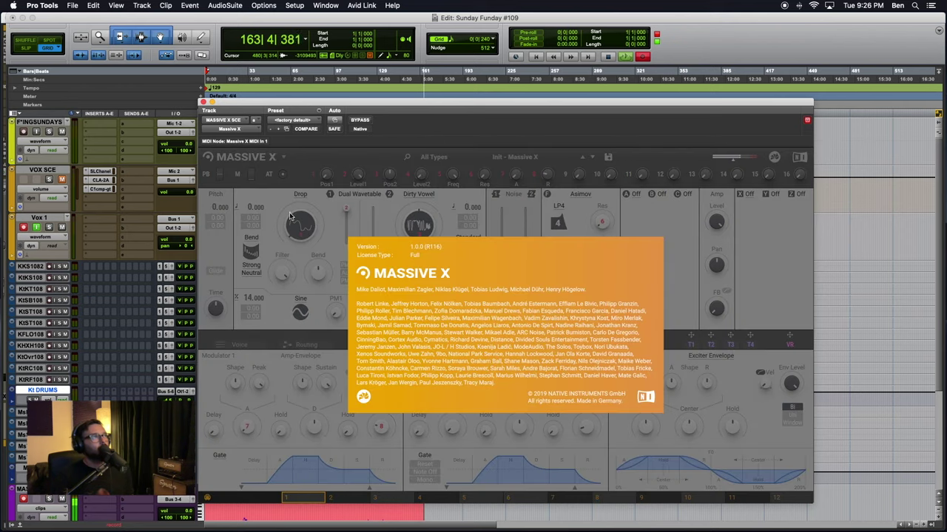
pyautogui.click(299, 237)
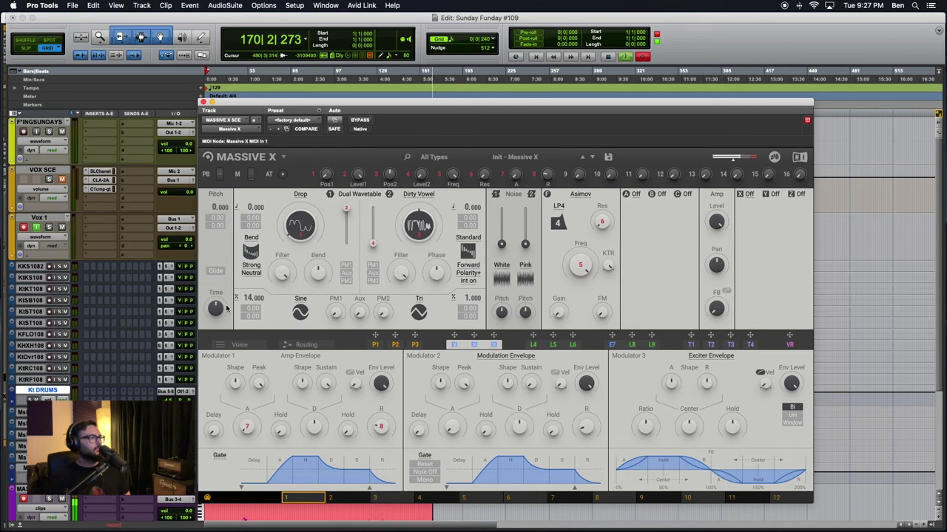
pyautogui.scroll(-3, 127, 382)
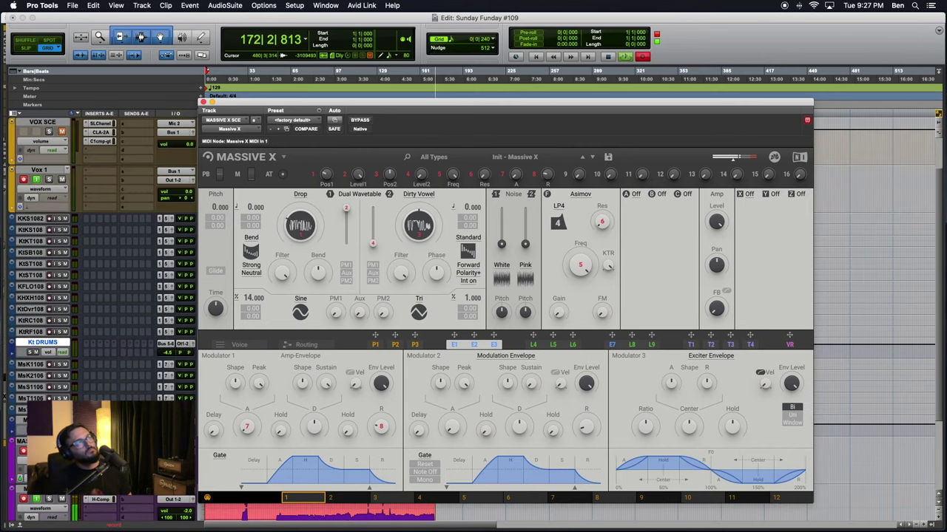
pyautogui.click(255, 244)
pyautogui.click(235, 228)
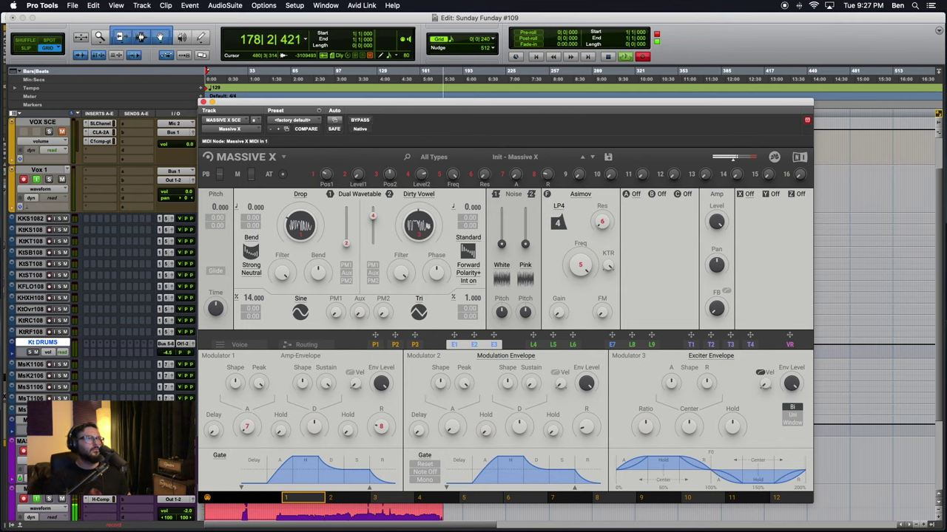
# Try the Gorilla mode on oscillator 2 and return it to Standard.
pyautogui.click(471, 239)
pyautogui.click(458, 312)
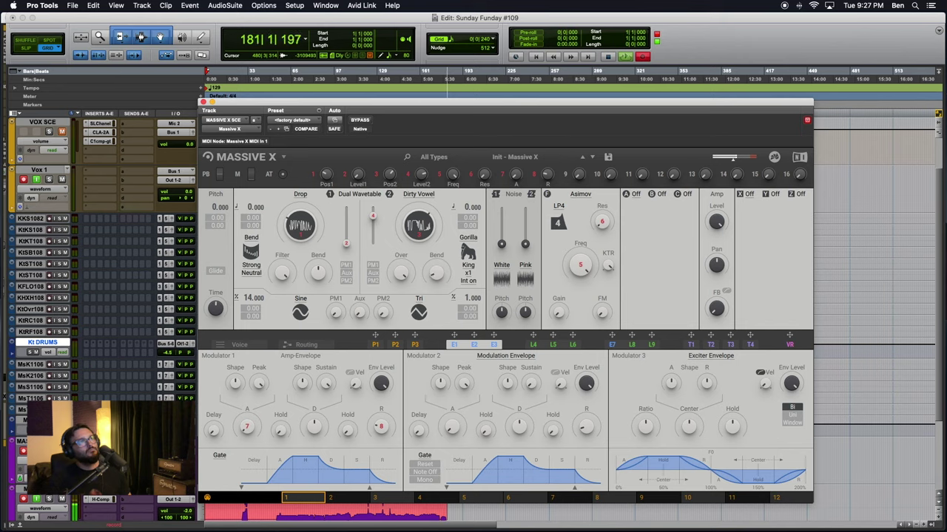
pyautogui.click(468, 237)
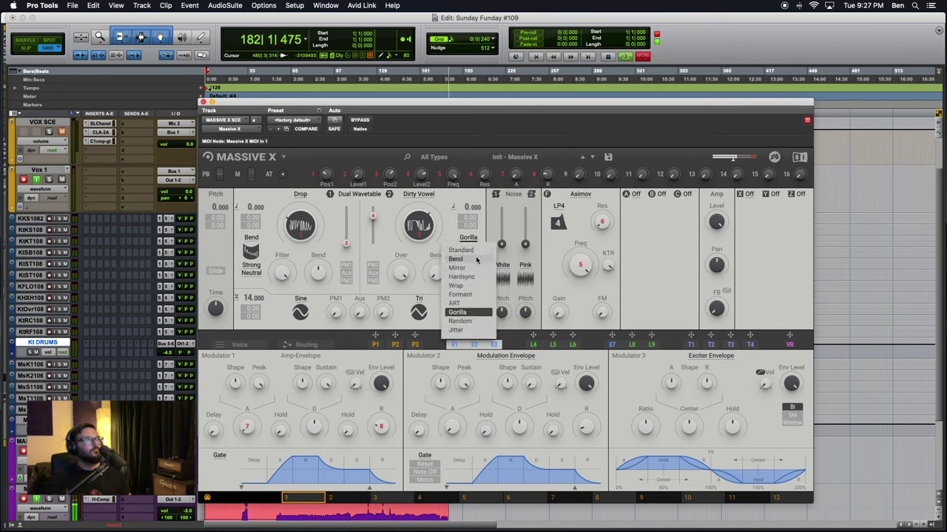
pyautogui.click(463, 255)
# Try the Bend mode on oscillator 2, then restore the Standard mode.
pyautogui.click(467, 238)
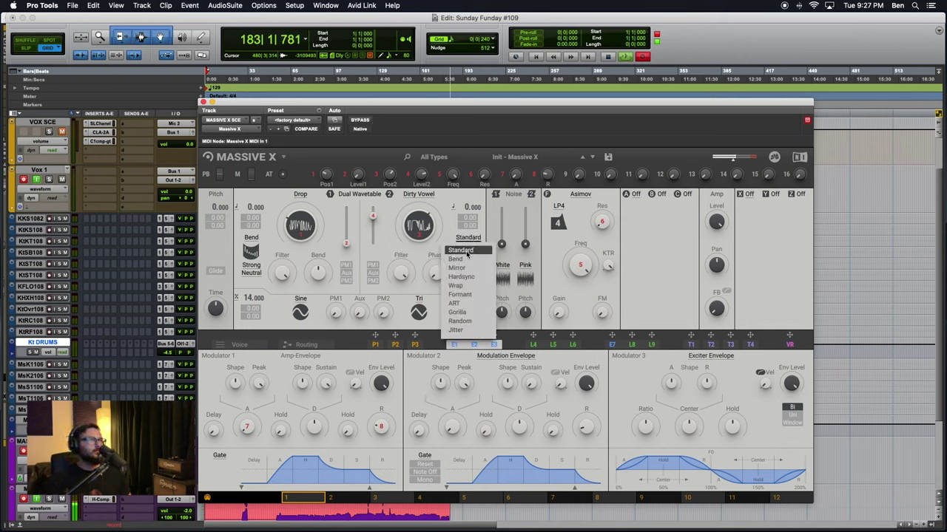
pyautogui.click(460, 264)
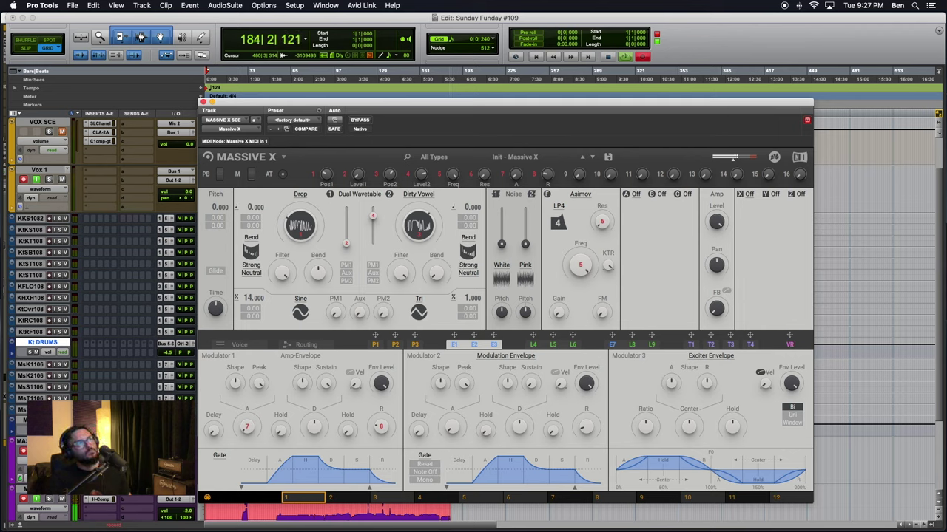
pyautogui.click(470, 237)
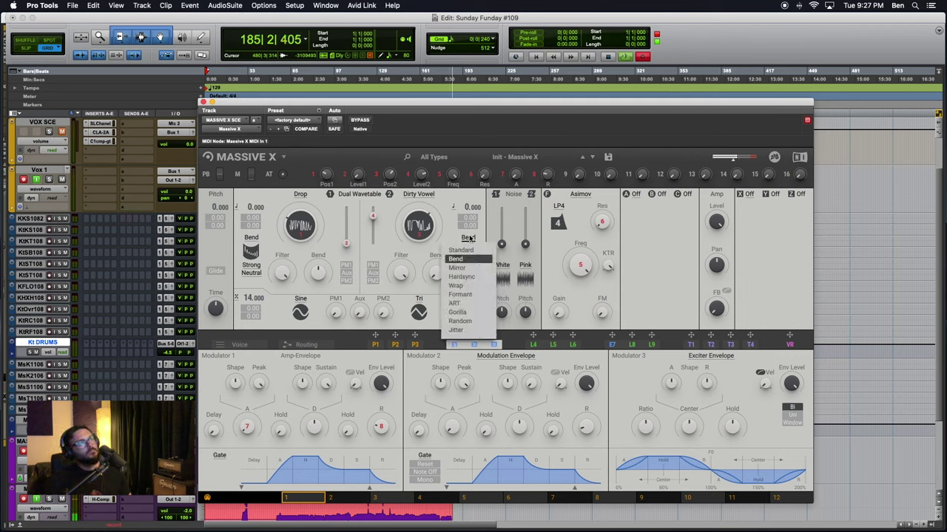
pyautogui.click(448, 256)
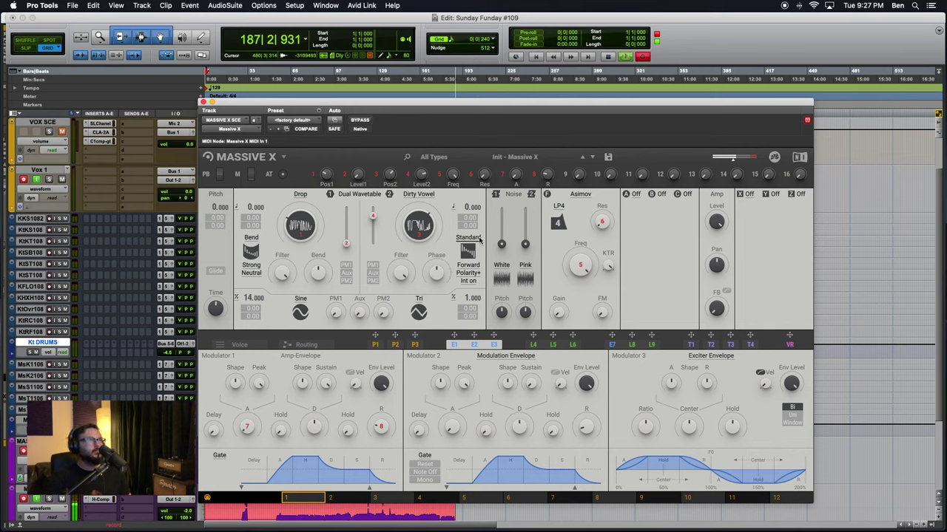
# Audition the Mirror mode on oscillator 2, then set its mode to Hardsync.
pyautogui.click(479, 239)
pyautogui.click(467, 272)
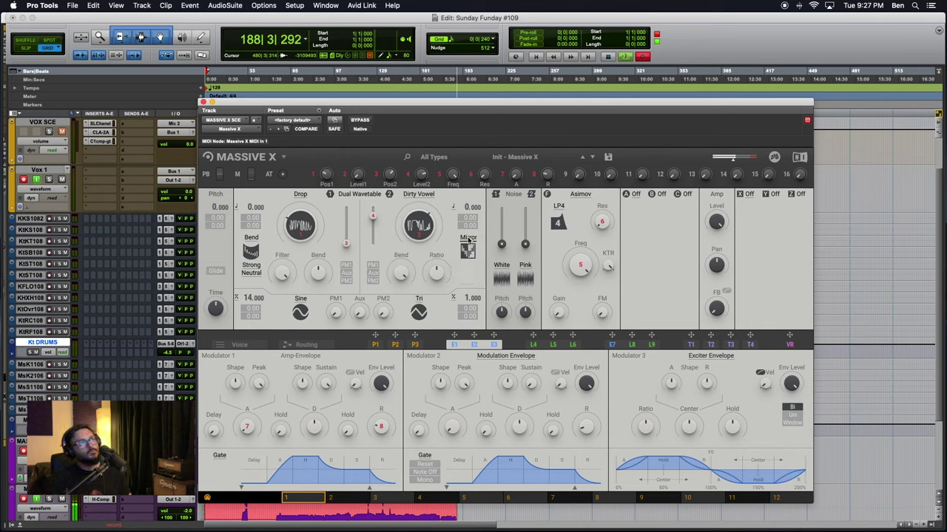
pyautogui.click(468, 238)
pyautogui.click(461, 277)
pyautogui.click(467, 238)
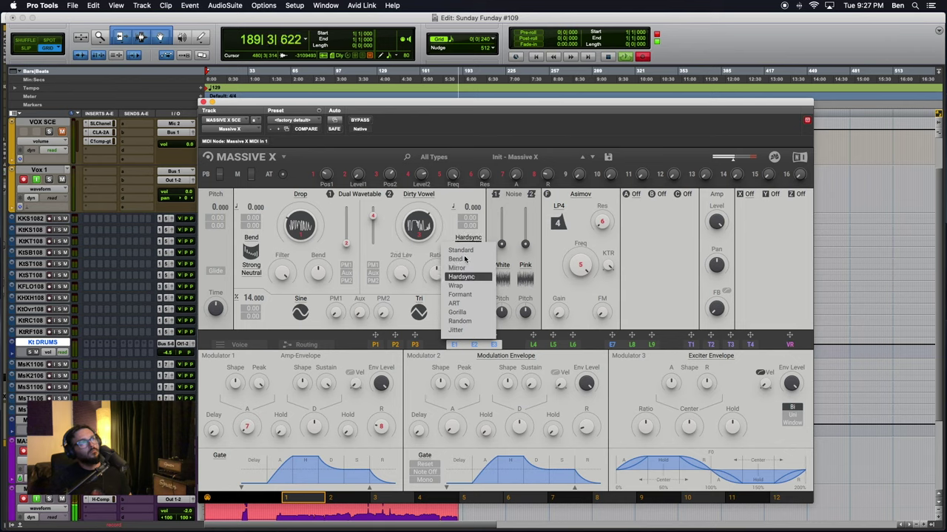
pyautogui.click(424, 255)
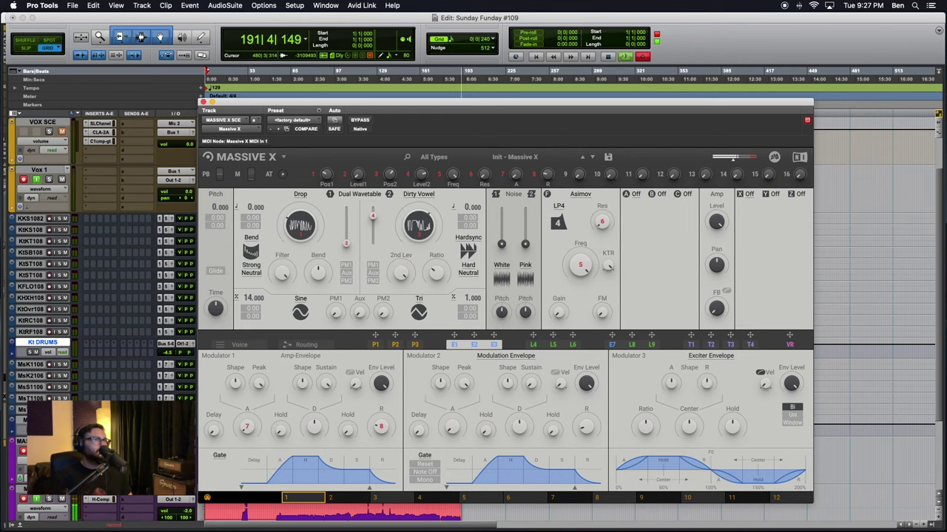
pyautogui.click(468, 240)
pyautogui.click(419, 271)
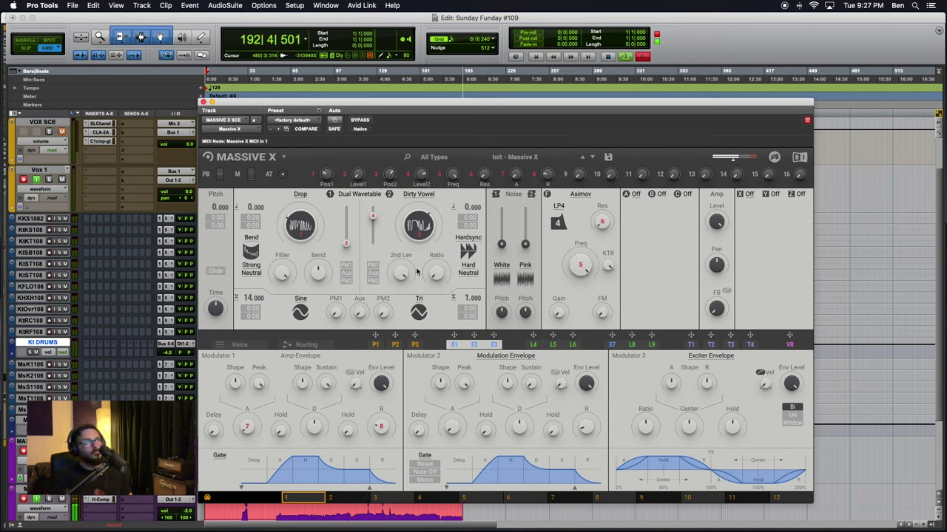
pyautogui.click(467, 239)
pyautogui.click(381, 269)
# Audition the Soft variant of oscillator 2's Hardsync mode, then set the variant to Grain.
pyautogui.click(471, 266)
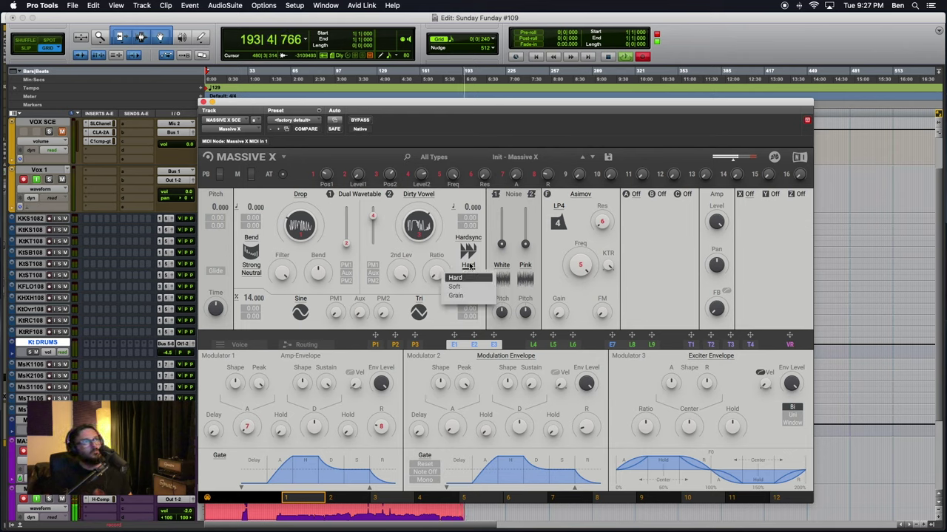
pyautogui.click(459, 287)
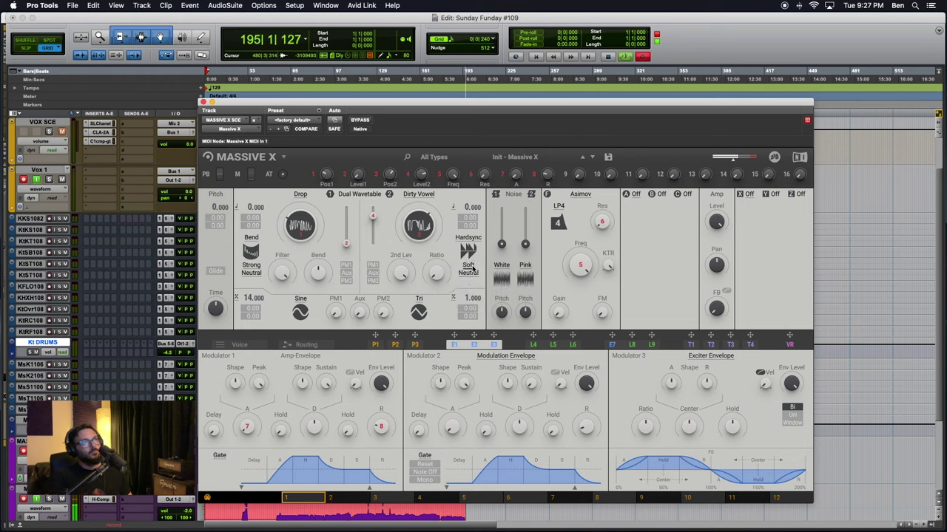
pyautogui.click(469, 269)
pyautogui.click(451, 284)
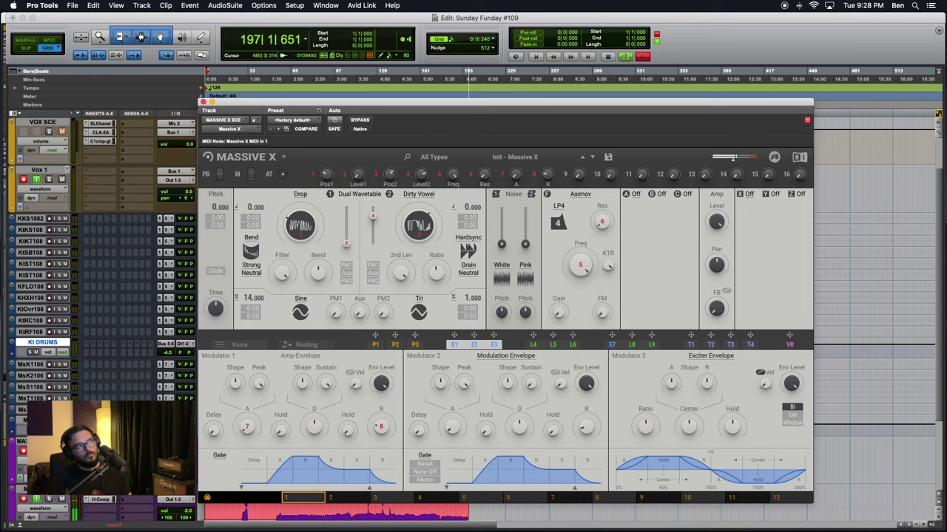
# Try the Up-Down option for oscillator 2's Grain hardsync and switch it back to Neutral.
pyautogui.click(468, 271)
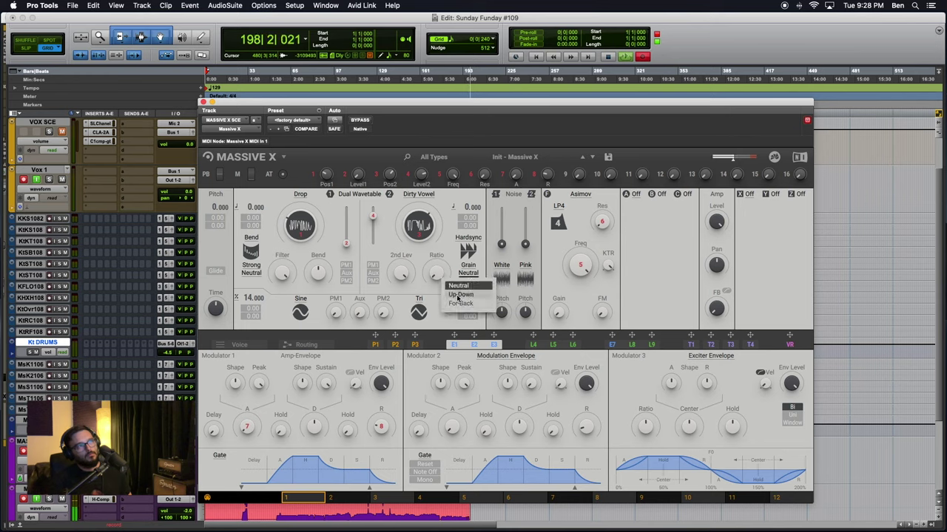
pyautogui.click(452, 300)
pyautogui.click(468, 271)
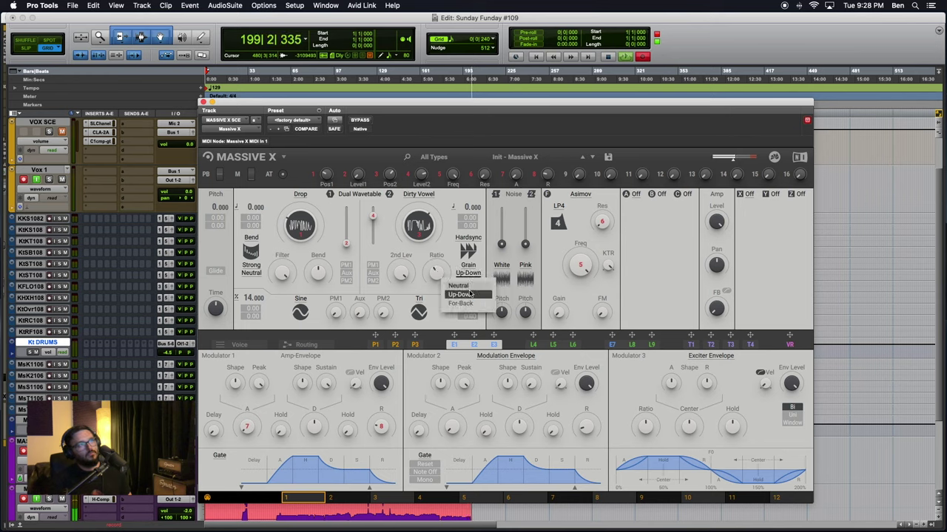
pyautogui.click(459, 289)
# Unmute the VOX SCE track briefly and mute it again.
pyautogui.click(468, 264)
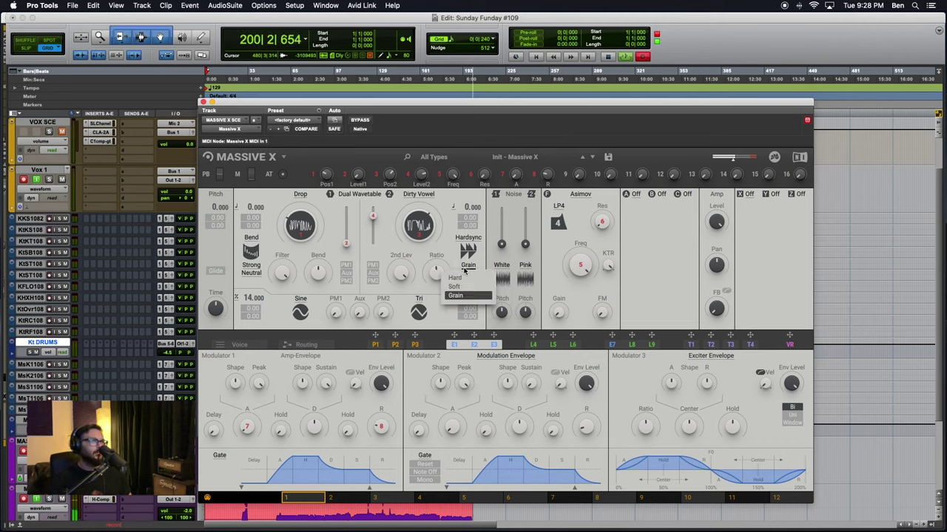
pyautogui.click(404, 272)
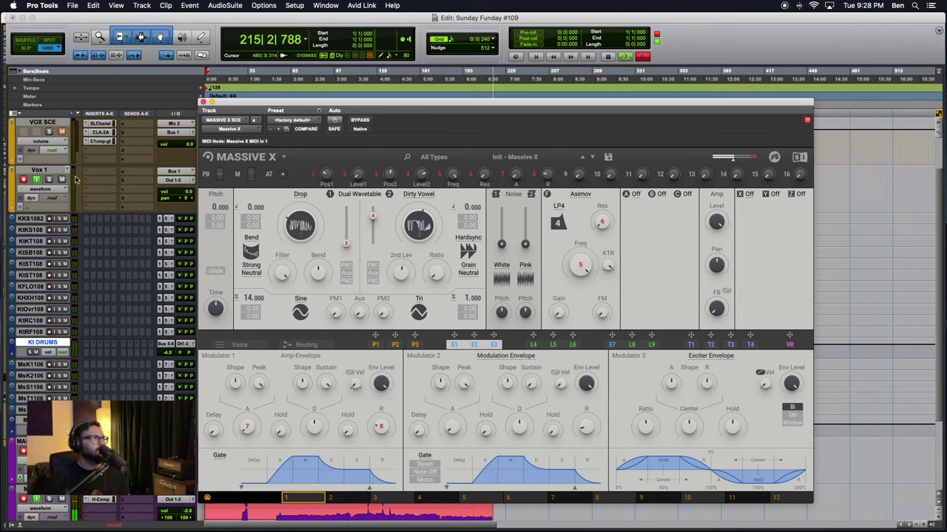
pyautogui.click(63, 134)
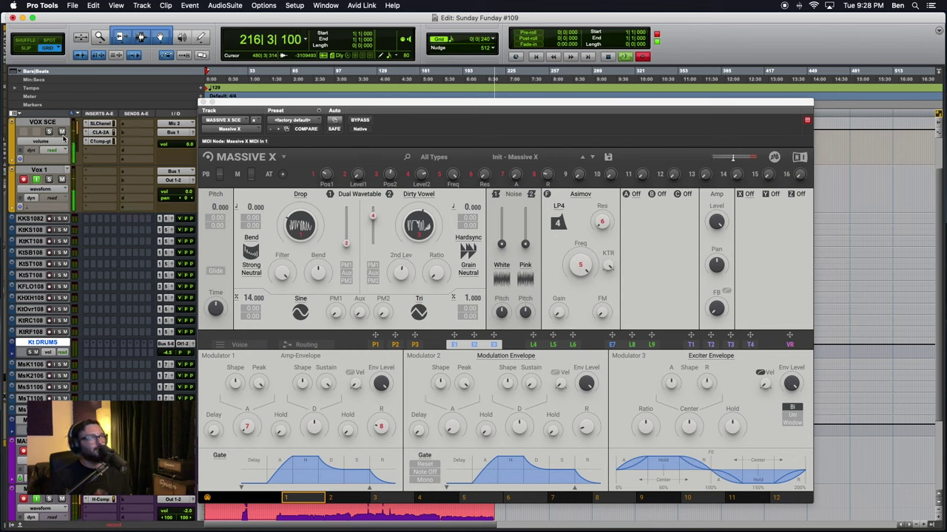
pyautogui.click(62, 133)
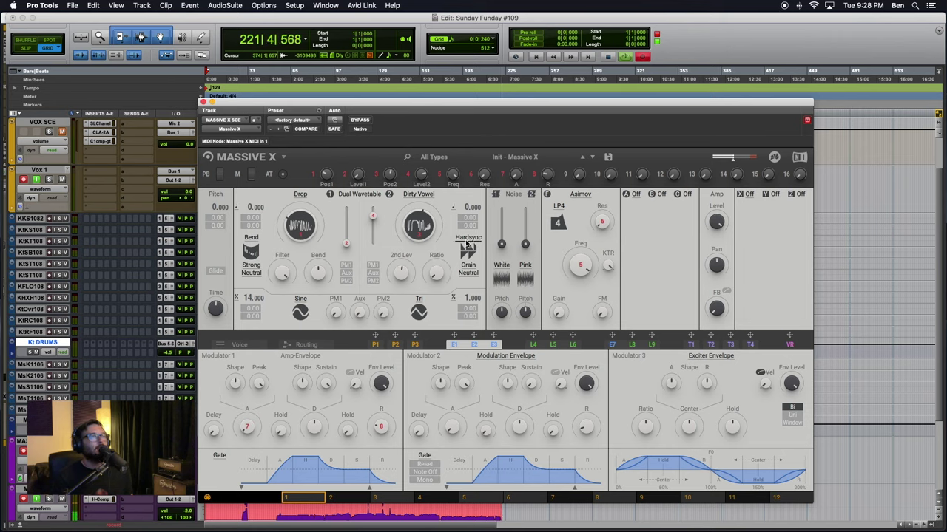
# Compare the Bend and Standard modes on oscillator 2, then return it to Hardsync.
pyautogui.click(468, 238)
pyautogui.click(457, 259)
pyautogui.click(468, 237)
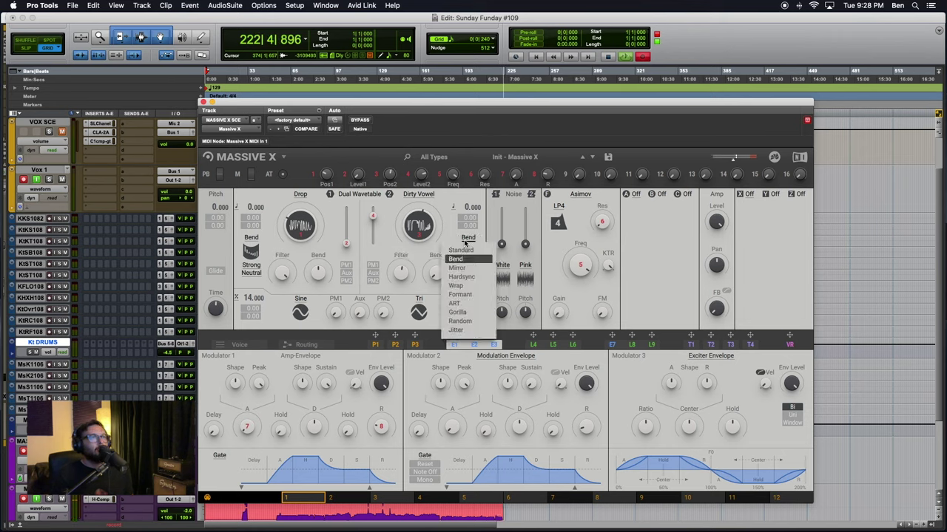
pyautogui.click(460, 250)
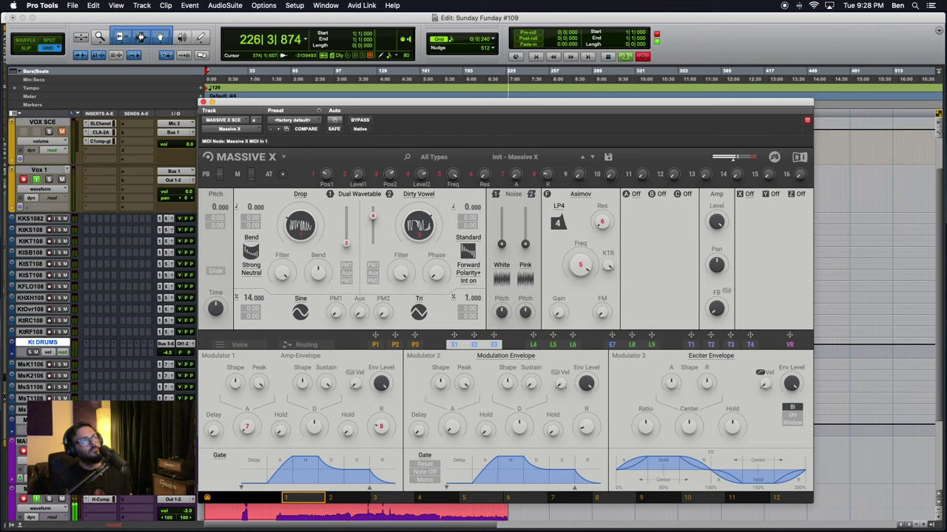
pyautogui.click(474, 240)
pyautogui.click(461, 276)
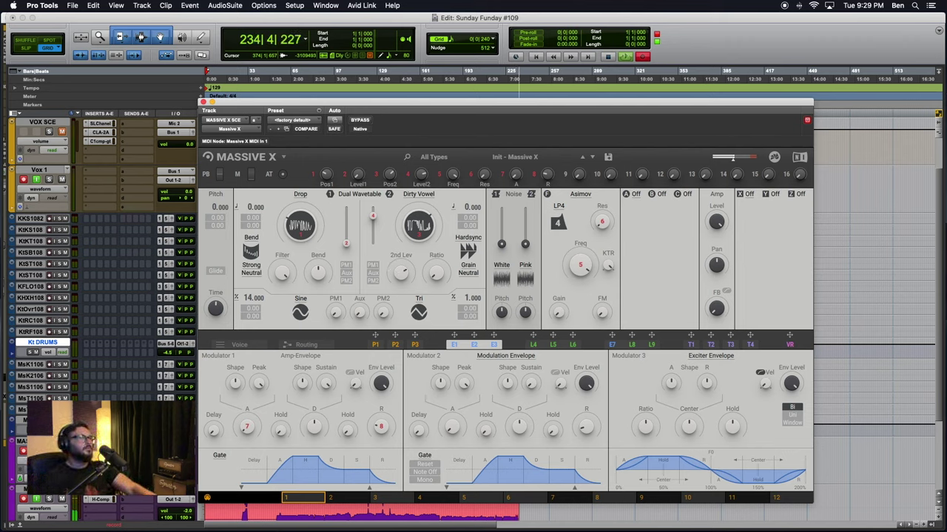
# Audition the Standard and Mirror modes on oscillator 2, then set its mode to Bend.
pyautogui.click(472, 237)
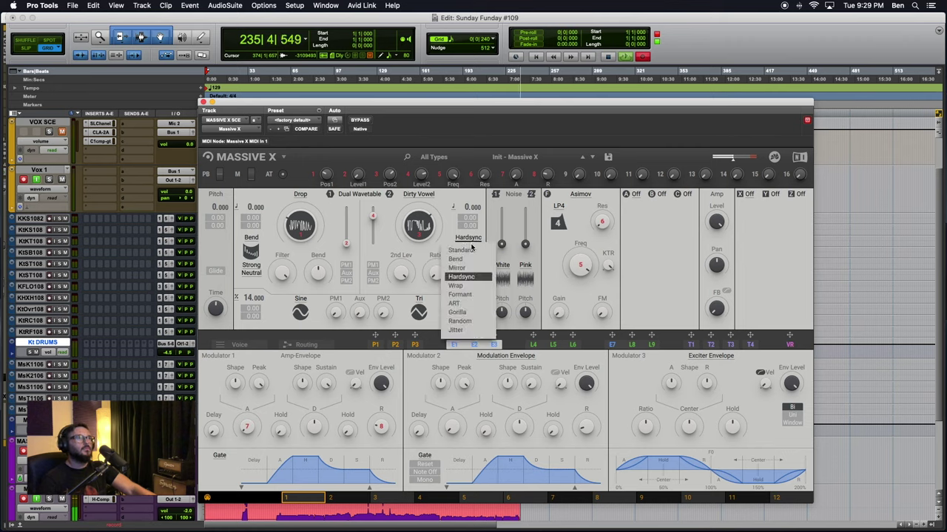
pyautogui.click(470, 250)
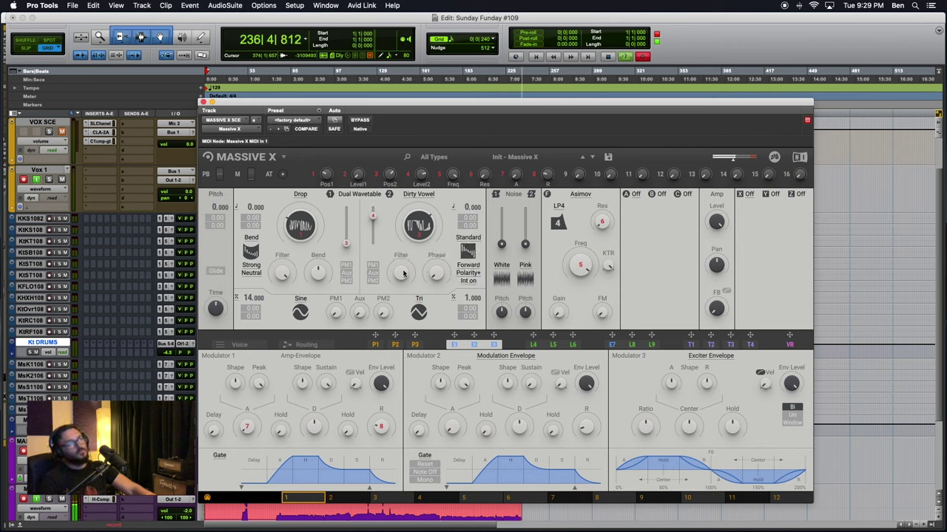
pyautogui.click(468, 238)
pyautogui.click(452, 268)
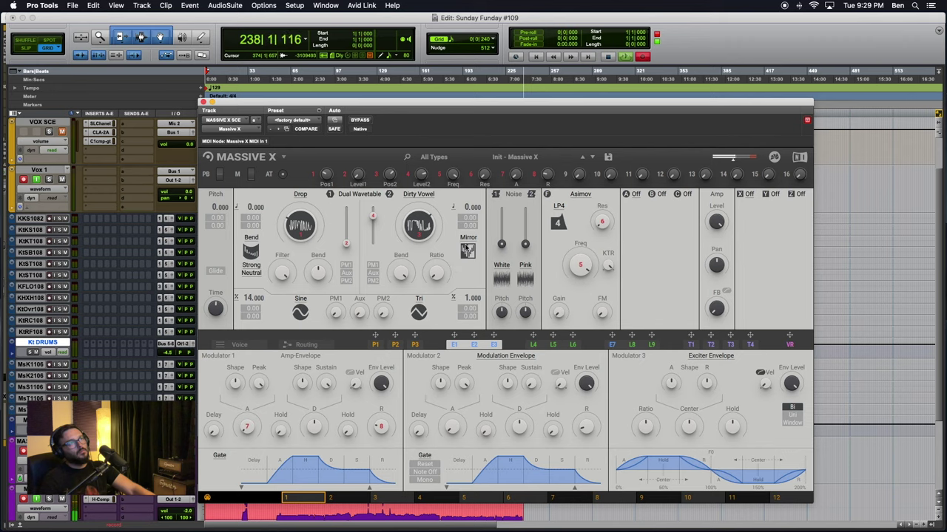
pyautogui.click(468, 237)
pyautogui.click(455, 259)
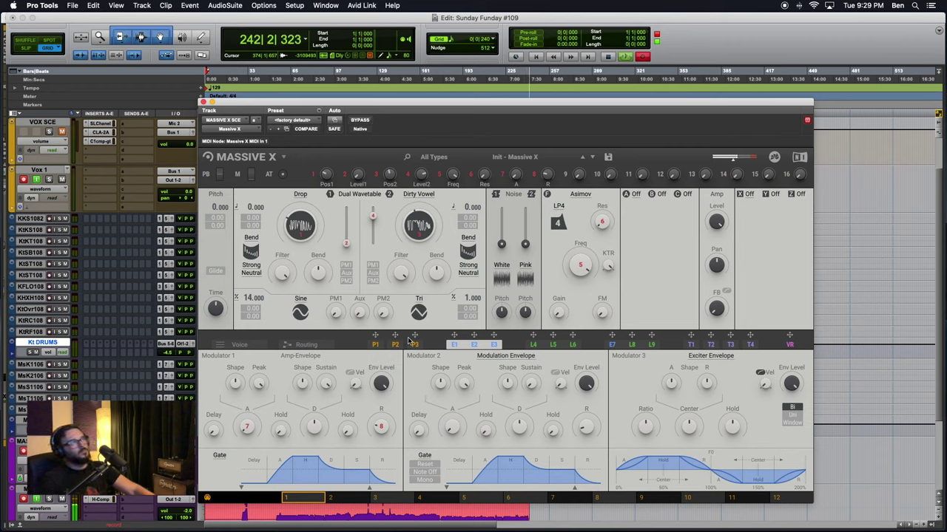
# Try PM1 as the phase modulation source for oscillator 2, then assign PM2 instead.
pyautogui.click(372, 265)
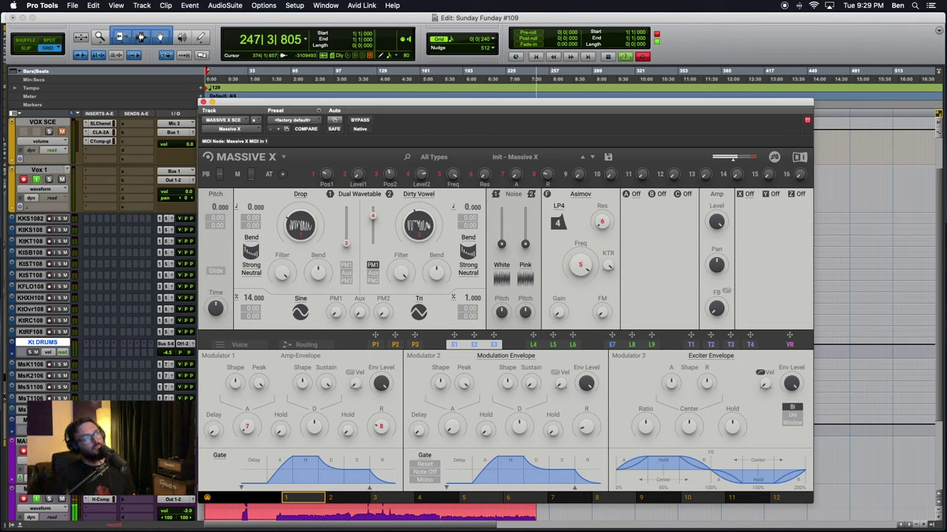
pyautogui.click(373, 281)
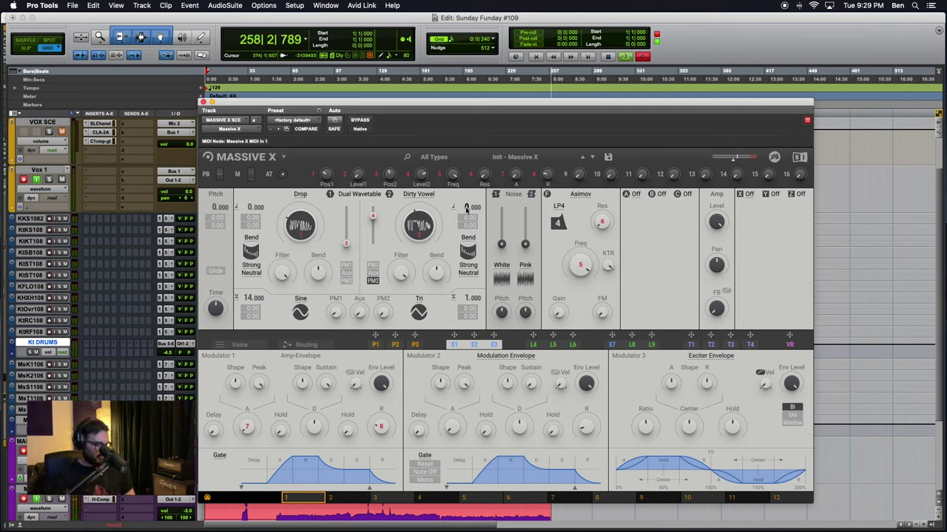
# Set oscillator 2's pitch to -12.000 and raise its level nearly to maximum.
pyautogui.moveTo(470, 208); pyautogui.dragTo(469, 212)
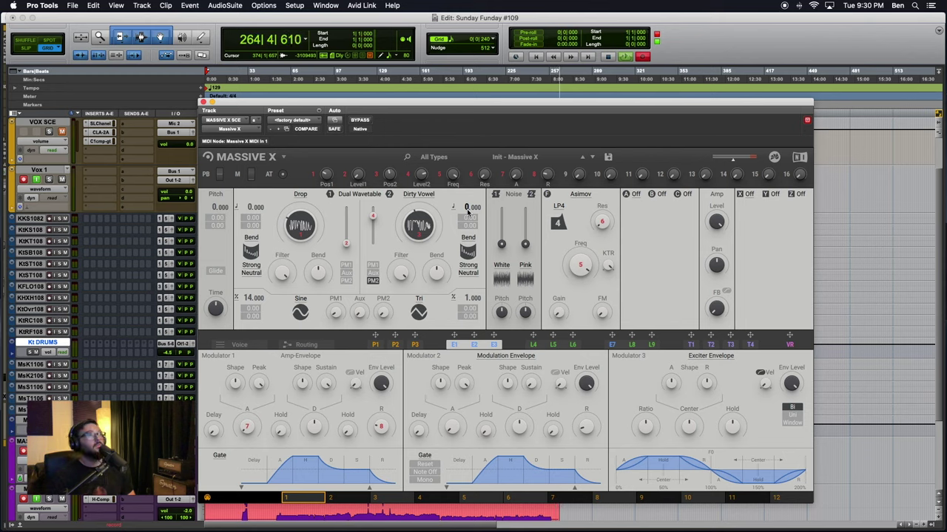
pyautogui.moveTo(466, 210); pyautogui.dragTo(466, 226)
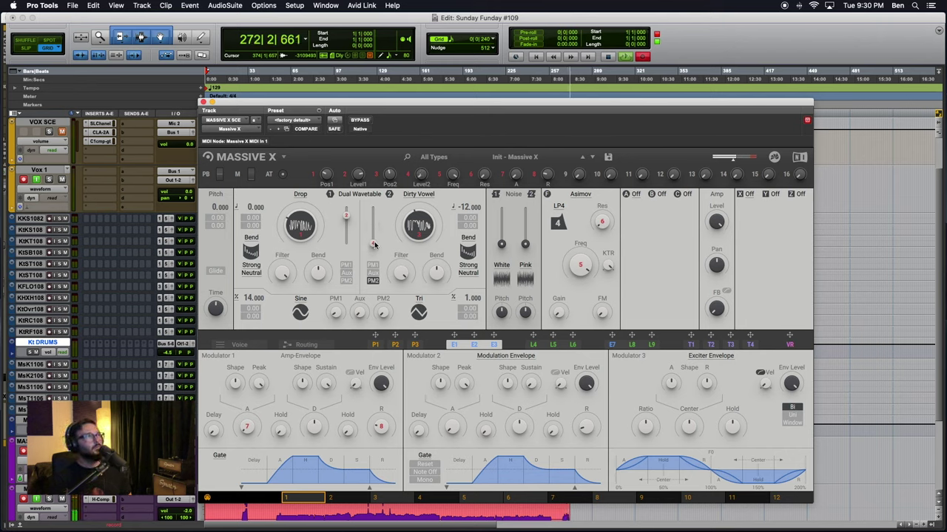
pyautogui.moveTo(372, 245); pyautogui.dragTo(373, 212)
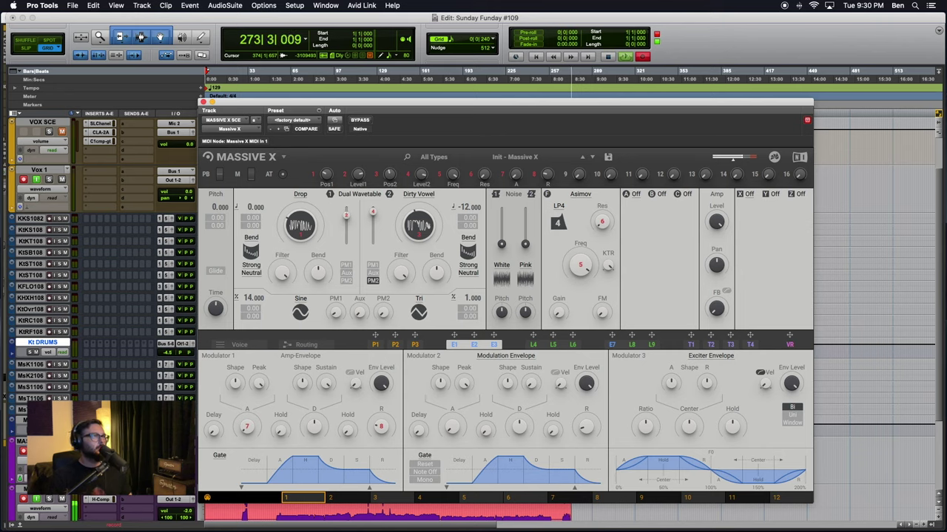
# Raise noise 1's level to slightly under halfway and load the Close Earth noise from the Environment category.
pyautogui.moveTo(501, 244); pyautogui.dragTo(501, 229)
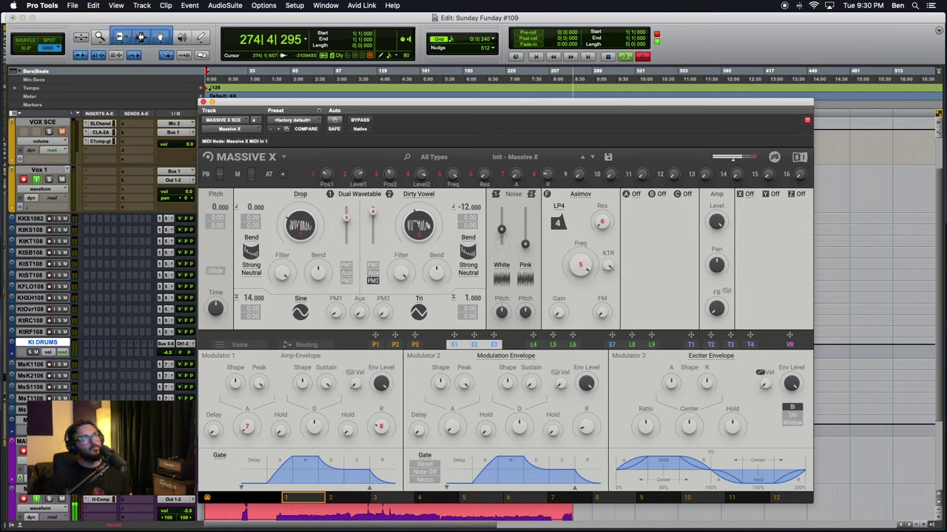
pyautogui.click(503, 264)
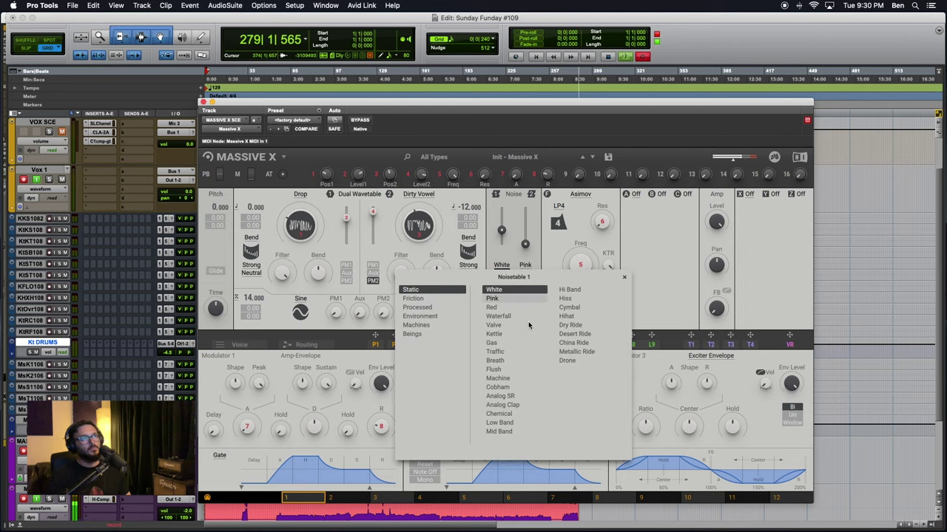
pyautogui.click(419, 317)
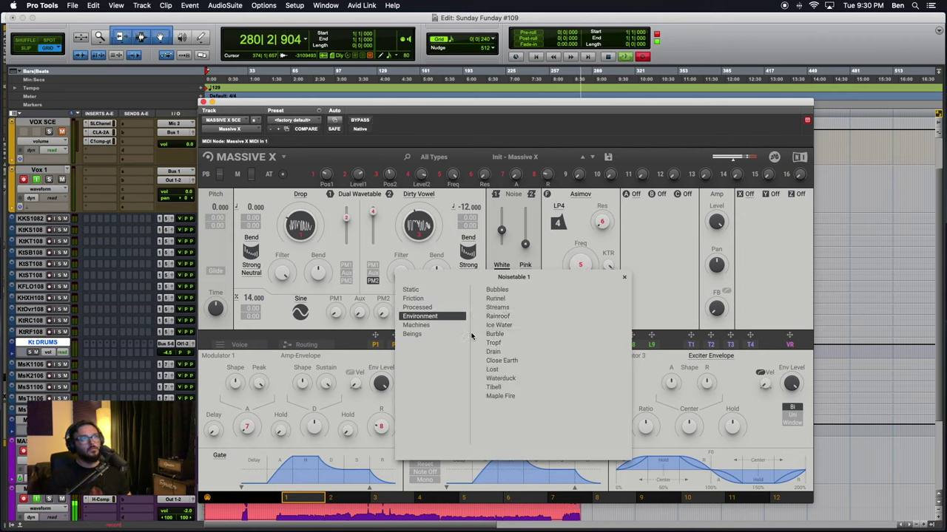
pyautogui.click(502, 362)
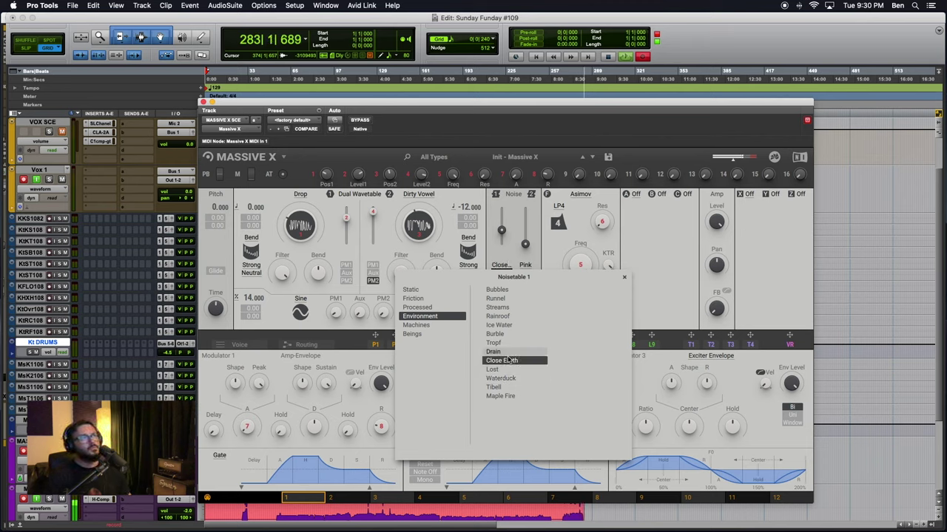
pyautogui.click(390, 229)
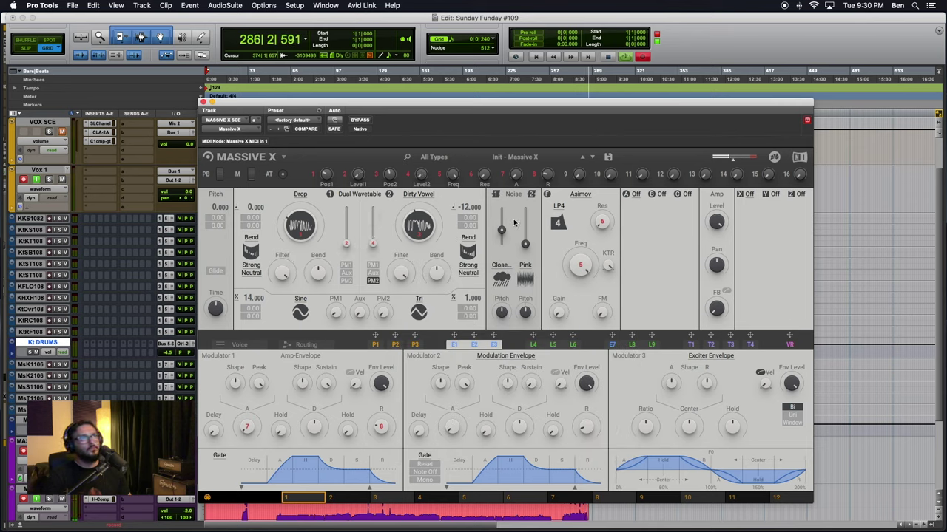
# Audition the Environment noises Lost, Waterduck, Tibell, Ice Water and Bubbles for noise 1.
pyautogui.click(500, 266)
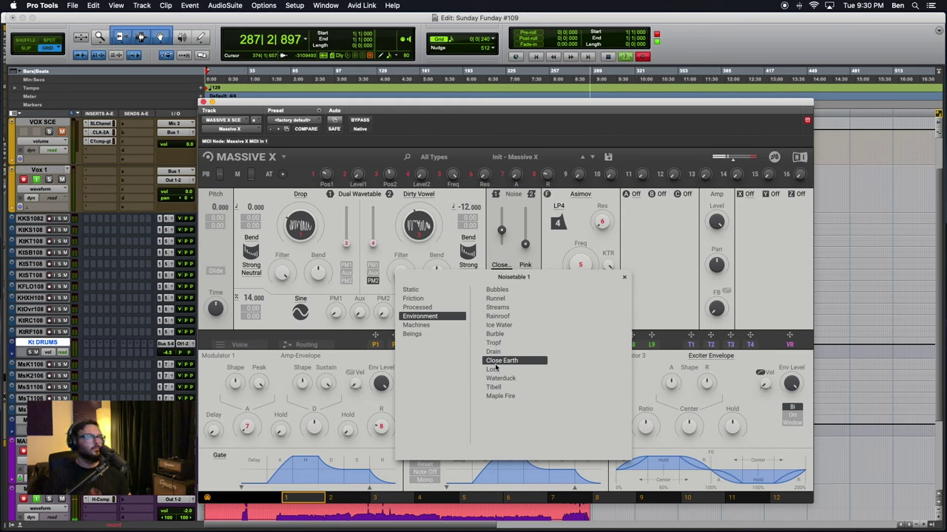
pyautogui.click(493, 369)
pyautogui.click(500, 378)
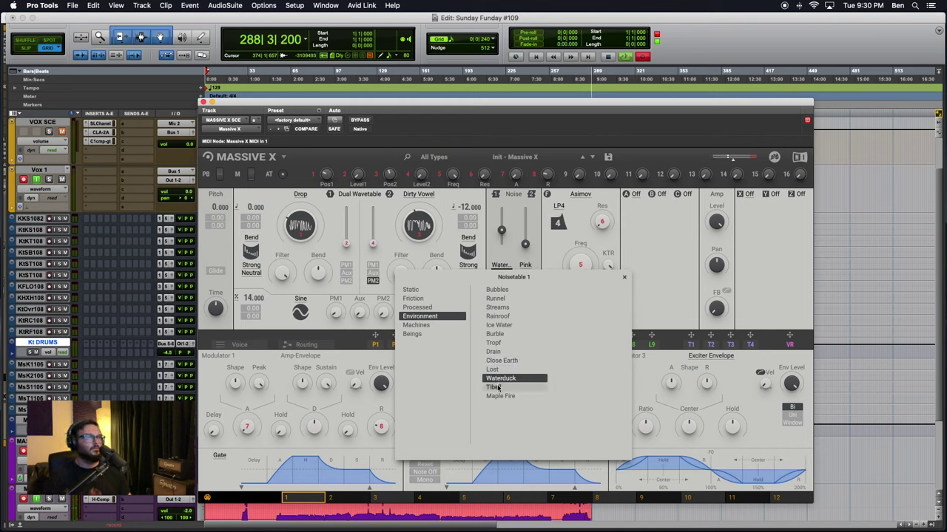
pyautogui.click(499, 388)
pyautogui.click(499, 325)
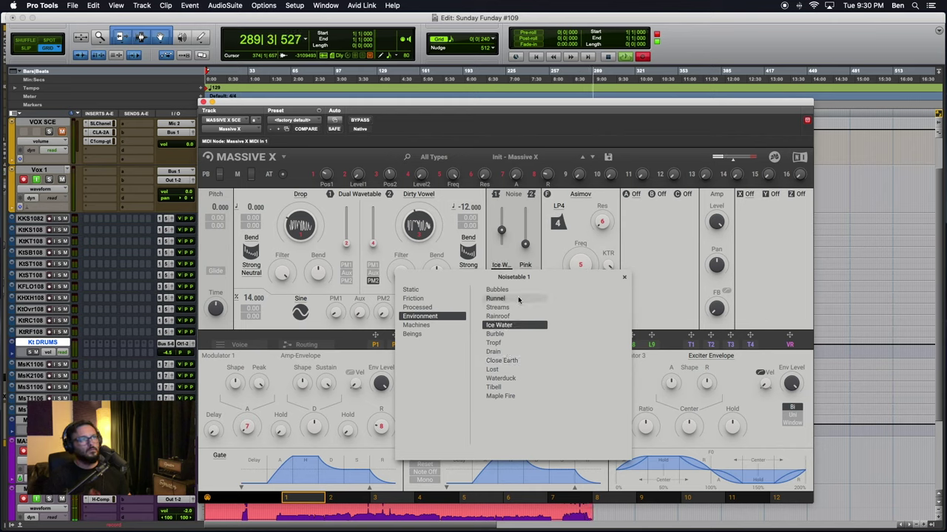
pyautogui.click(495, 289)
# Audition Old, Async, Jet and Weak from the Machines category for noise 1, then load Raspy.
pyautogui.click(411, 327)
pyautogui.click(490, 307)
pyautogui.click(492, 298)
pyautogui.click(491, 289)
pyautogui.click(493, 316)
pyautogui.click(494, 325)
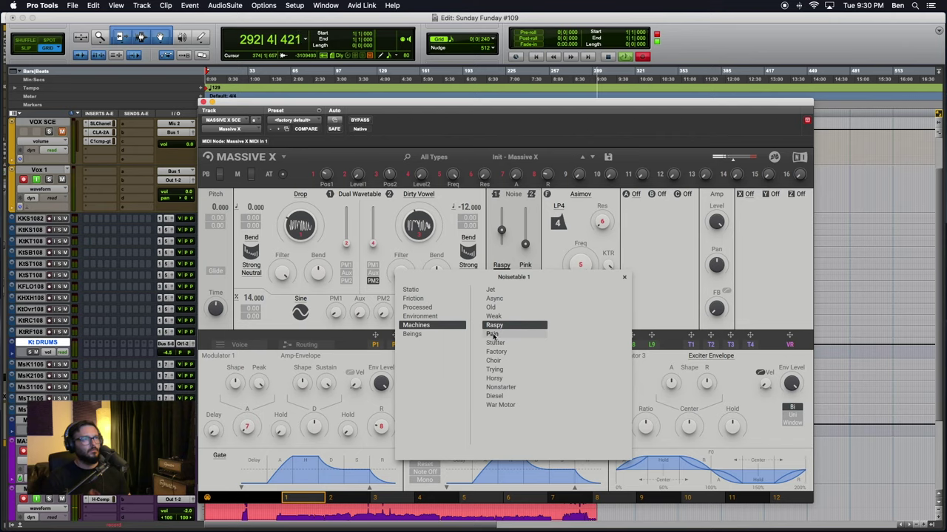
# Audition the remaining Machines noises from Pain through War Motor, then reselect Raspy for noise 1.
pyautogui.click(493, 333)
pyautogui.click(494, 342)
pyautogui.click(496, 352)
pyautogui.click(494, 360)
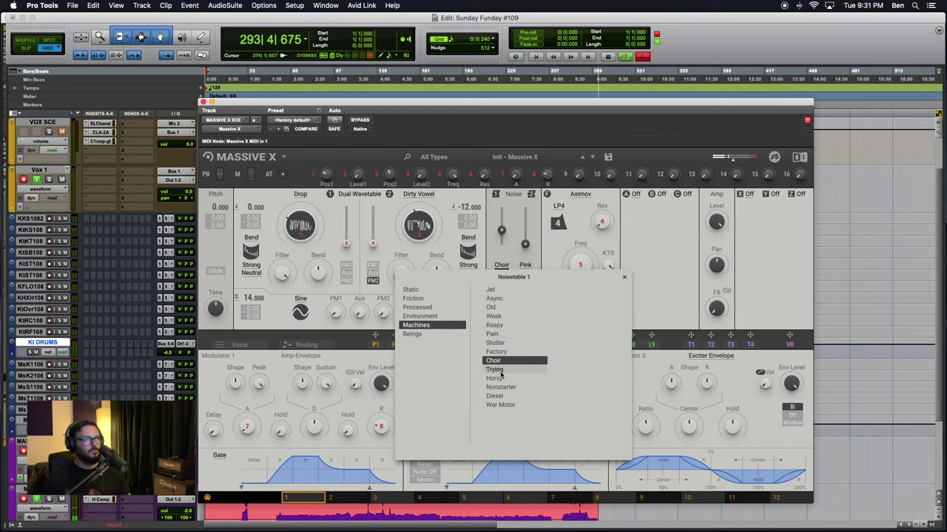
pyautogui.press('Down')
pyautogui.press('Down')
pyautogui.press('Down')
pyautogui.press('Down')
pyautogui.press('Down')
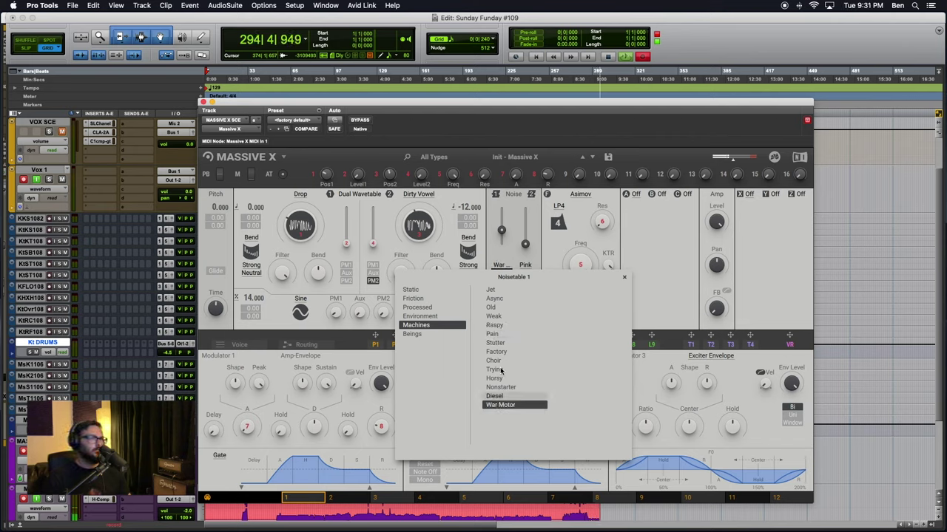
pyautogui.click(494, 325)
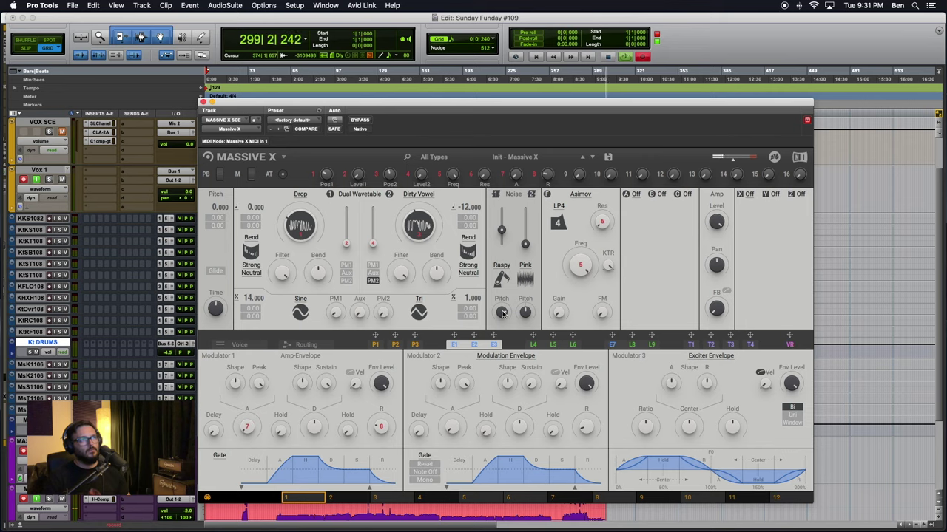
# Balance noise 1 at about a quarter level against oscillator 2 at about two thirds, and enable PM1 on oscillator 1.
pyautogui.moveTo(501, 230)
pyautogui.mouseDown()
pyautogui.moveTo(502, 251)
pyautogui.moveTo(502, 222)
pyautogui.moveTo(501, 239)
pyautogui.mouseUp()
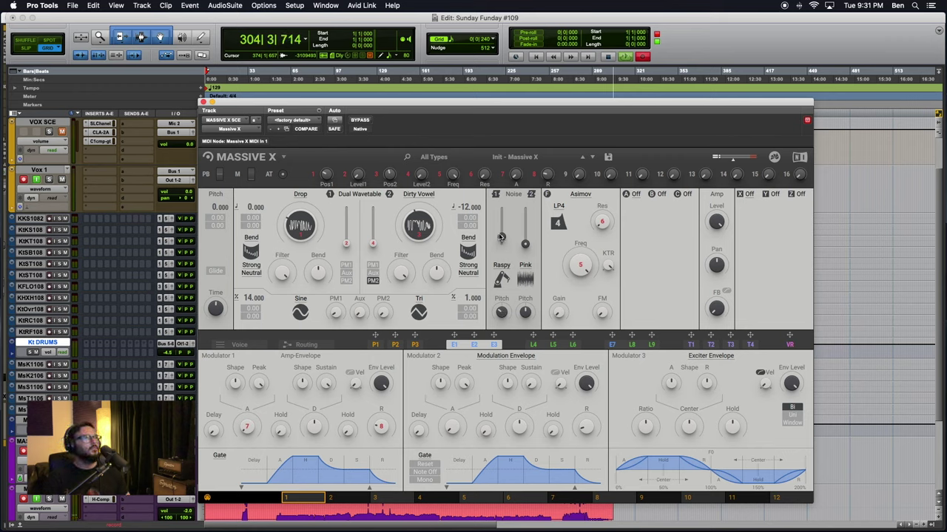
pyautogui.moveTo(373, 243); pyautogui.dragTo(373, 221)
pyautogui.moveTo(502, 238)
pyautogui.mouseDown()
pyautogui.moveTo(501, 256)
pyautogui.moveTo(502, 235)
pyautogui.mouseUp()
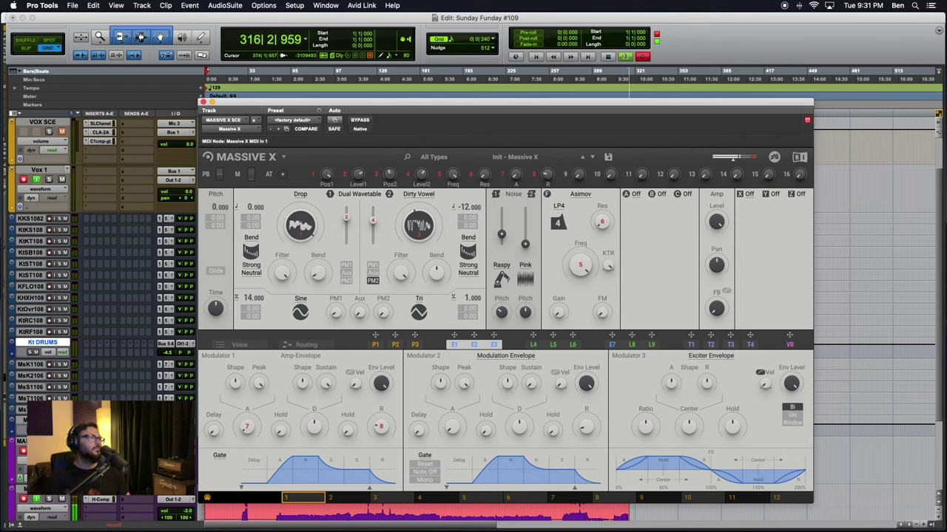
pyautogui.click(346, 265)
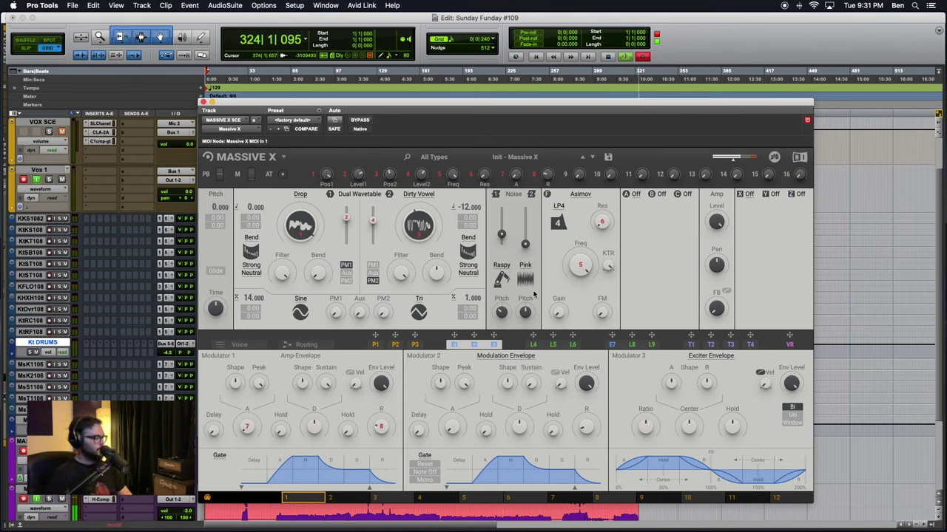
# Draw high-level line segments over the first half of bar 1 in performer P1 and shorten its loop to one bar.
pyautogui.click(375, 345)
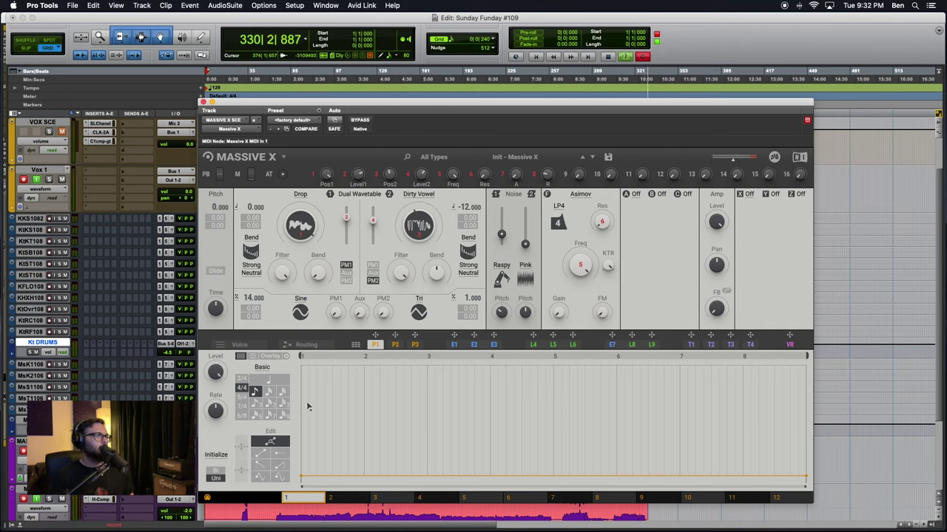
pyautogui.click(260, 453)
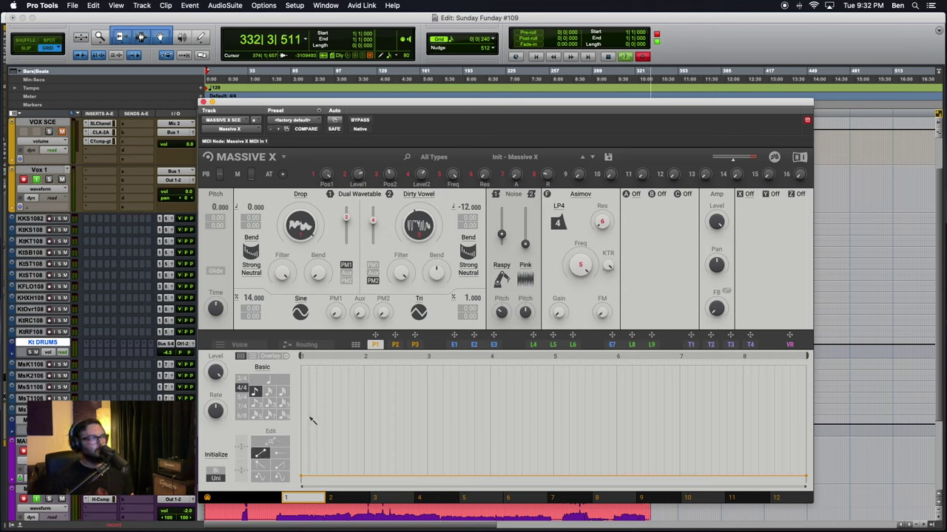
pyautogui.moveTo(305, 385); pyautogui.dragTo(330, 384)
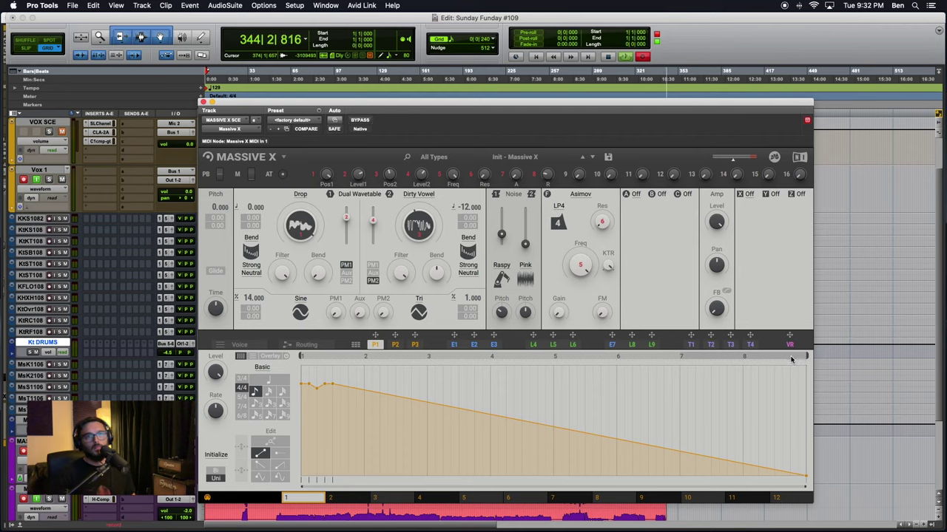
pyautogui.moveTo(806, 356)
pyautogui.mouseDown()
pyautogui.moveTo(593, 357)
pyautogui.moveTo(397, 379)
pyautogui.mouseUp()
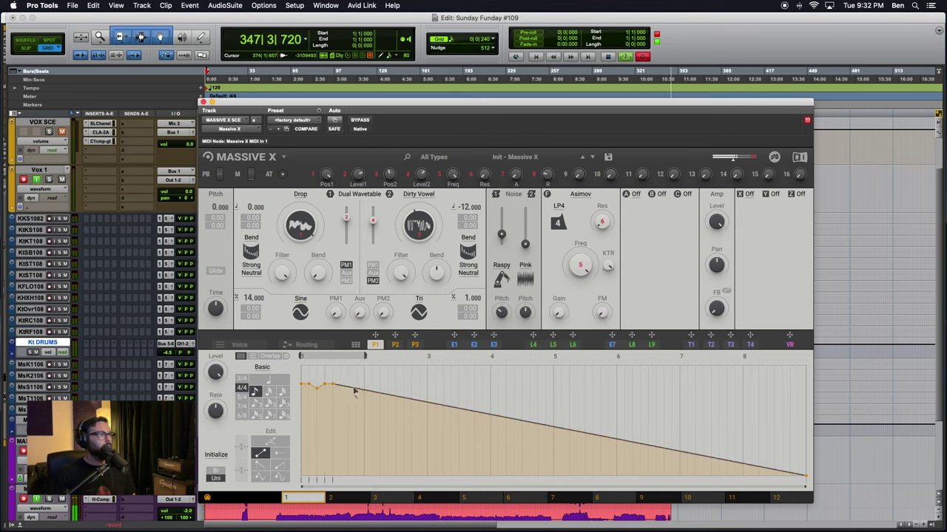
# Bend the falling line in performer P1 into a steep decay curve and extend the high-level segments to the end of bar 1.
pyautogui.moveTo(368, 393); pyautogui.dragTo(367, 423)
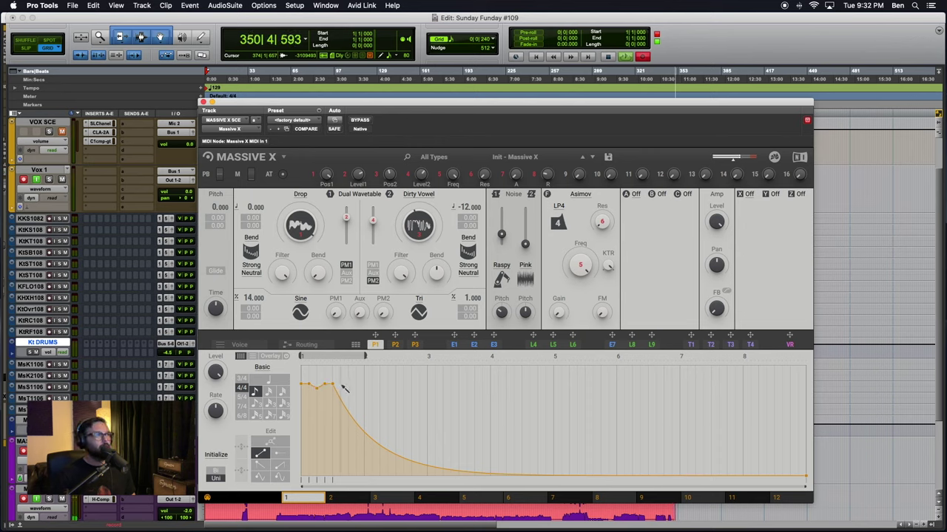
pyautogui.moveTo(342, 387); pyautogui.dragTo(370, 390)
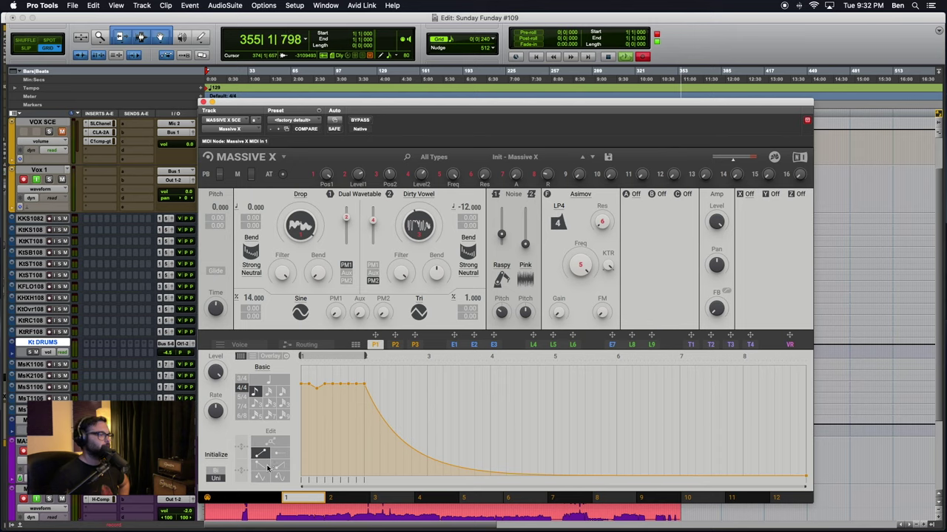
# Choose the falling-ramp shape and reshape bar 1 into a two-step high block, a one-step gap at zero and a falling spike before the plateau.
pyautogui.click(262, 465)
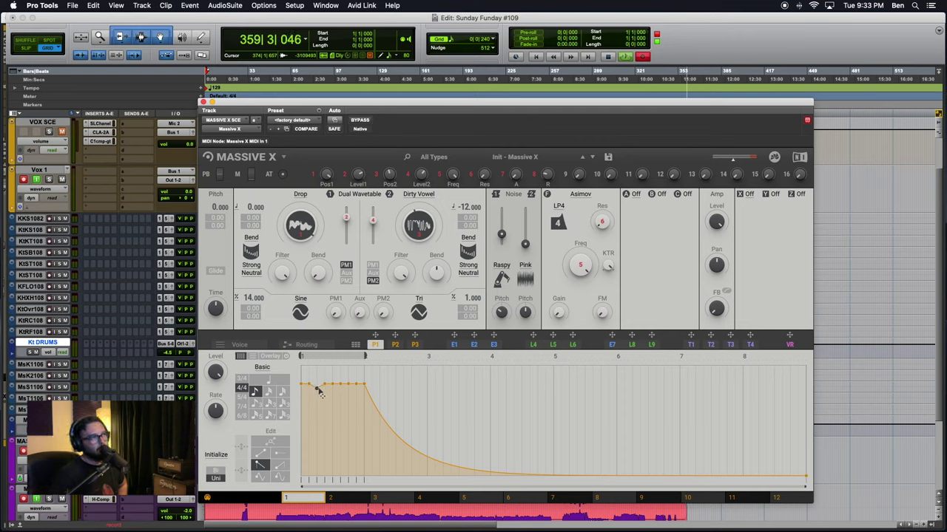
pyautogui.moveTo(319, 390); pyautogui.dragTo(318, 496)
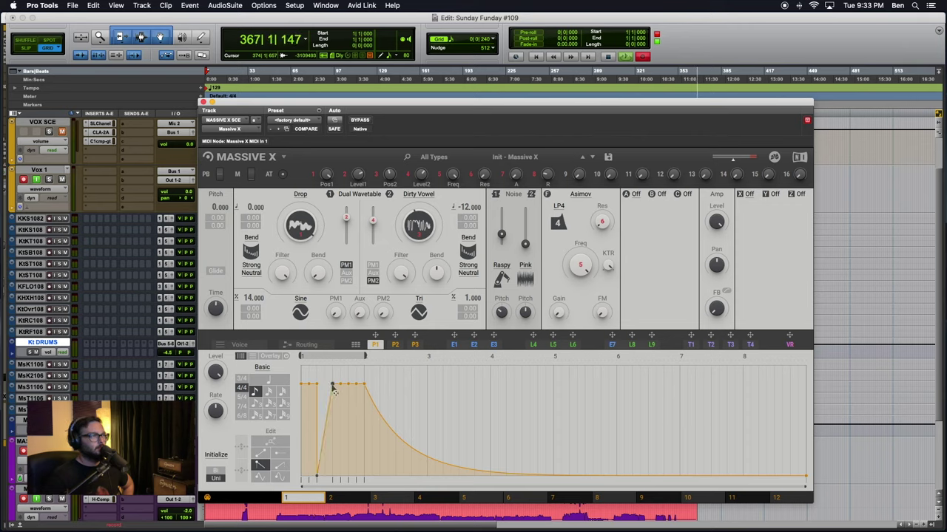
pyautogui.moveTo(330, 405); pyautogui.dragTo(329, 501)
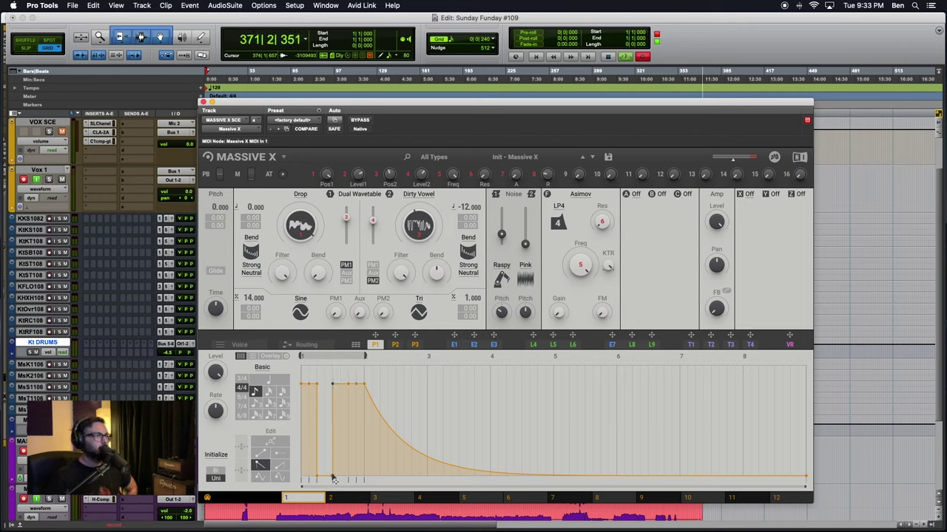
pyautogui.moveTo(326, 475); pyautogui.dragTo(323, 475)
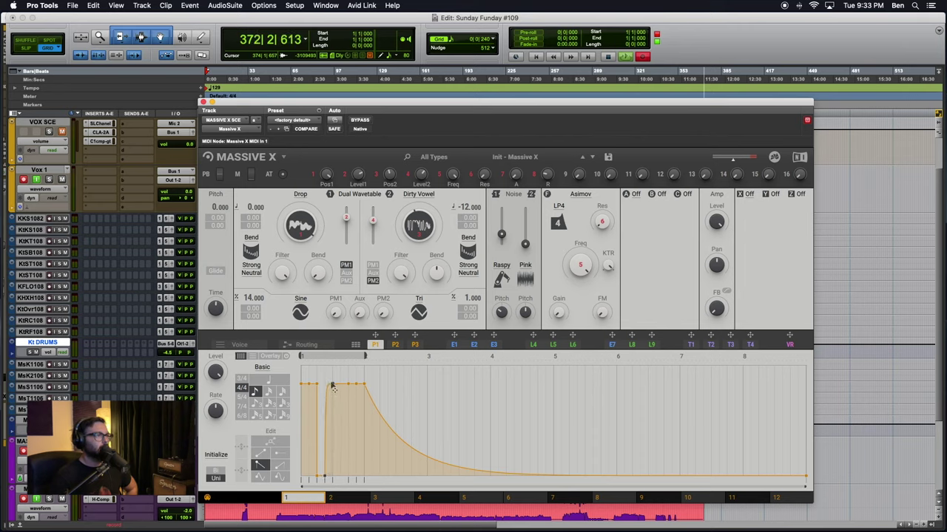
pyautogui.moveTo(326, 389)
pyautogui.mouseDown()
pyautogui.moveTo(338, 387)
pyautogui.moveTo(324, 387)
pyautogui.mouseUp()
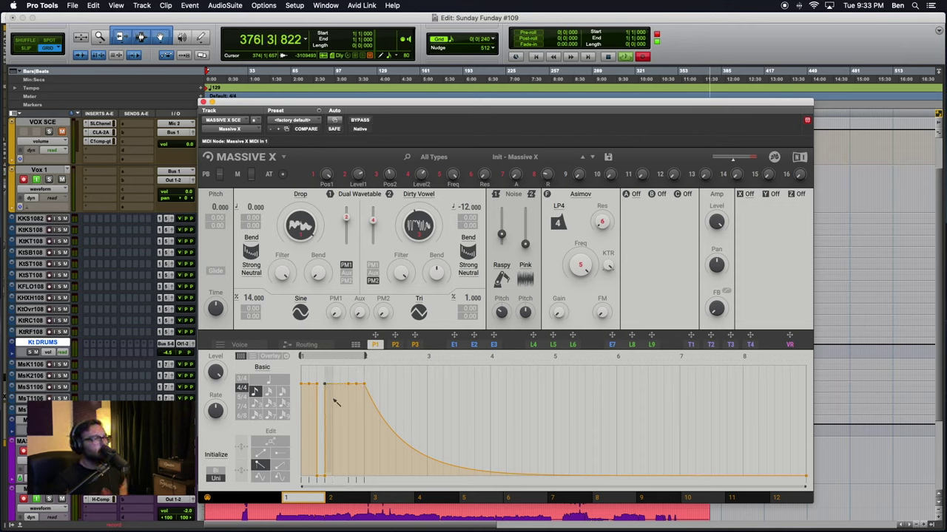
pyautogui.moveTo(349, 385); pyautogui.dragTo(329, 480)
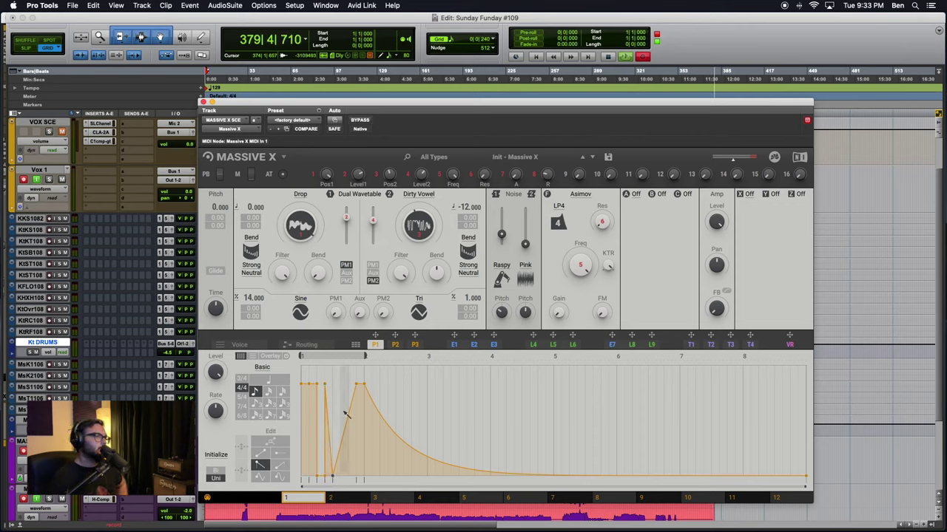
pyautogui.moveTo(358, 385); pyautogui.dragTo(330, 386)
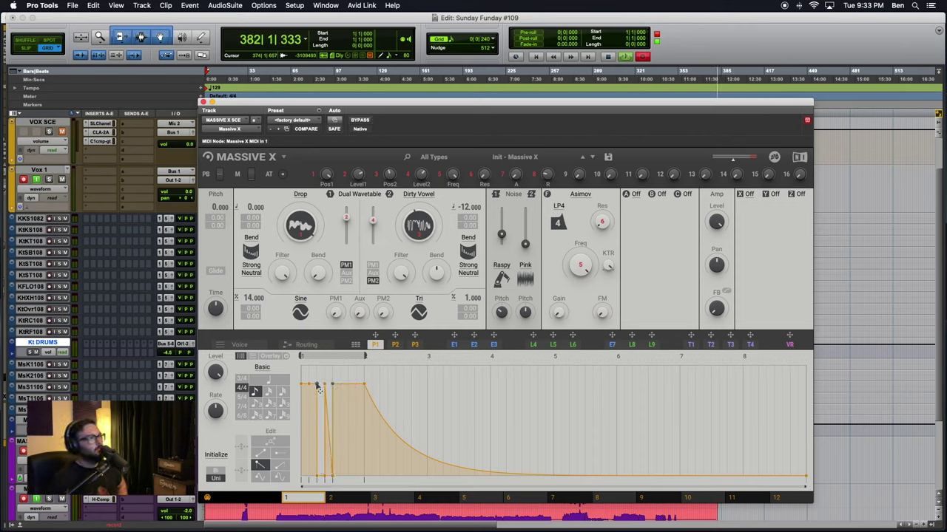
# Move the gap, the falling spike and the start of the plateau in bar 1 one grid step earlier.
pyautogui.moveTo(315, 389); pyautogui.dragTo(318, 477)
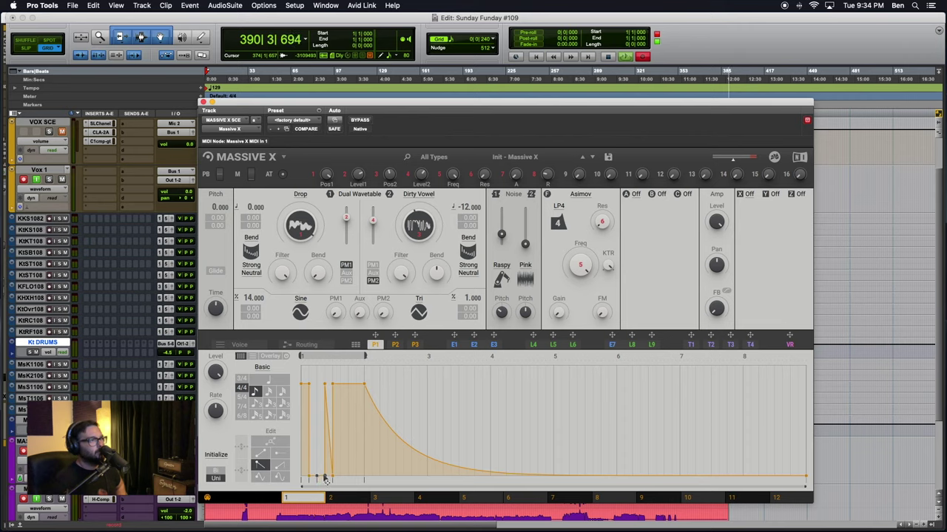
pyautogui.moveTo(326, 479); pyautogui.dragTo(311, 480)
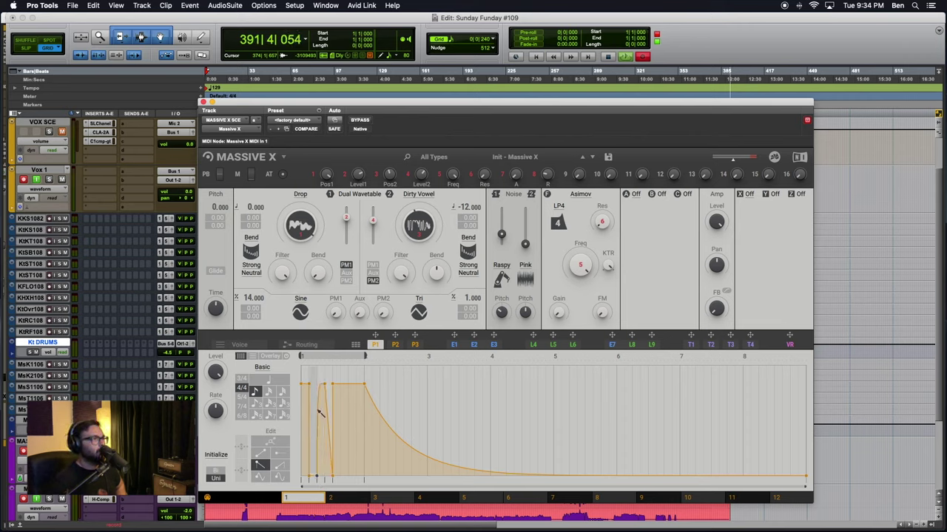
pyautogui.moveTo(324, 386); pyautogui.dragTo(314, 386)
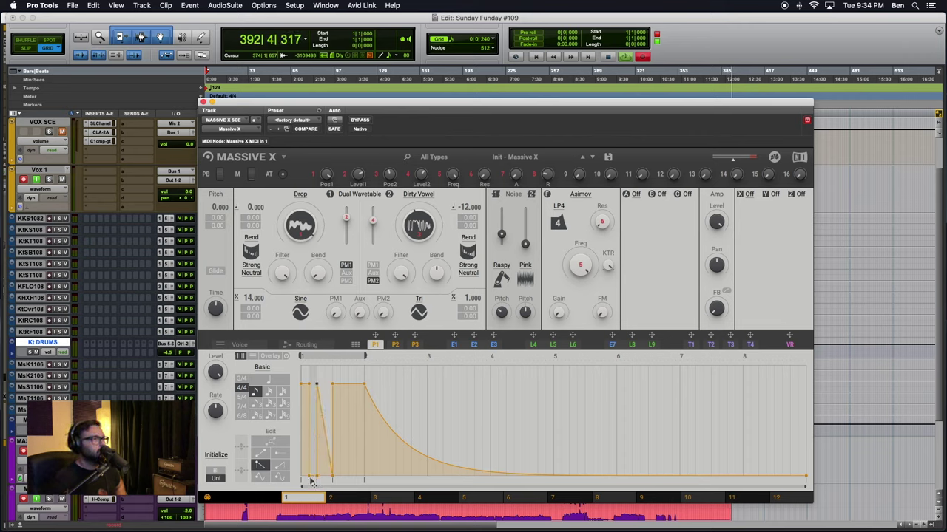
pyautogui.moveTo(333, 480); pyautogui.dragTo(324, 478)
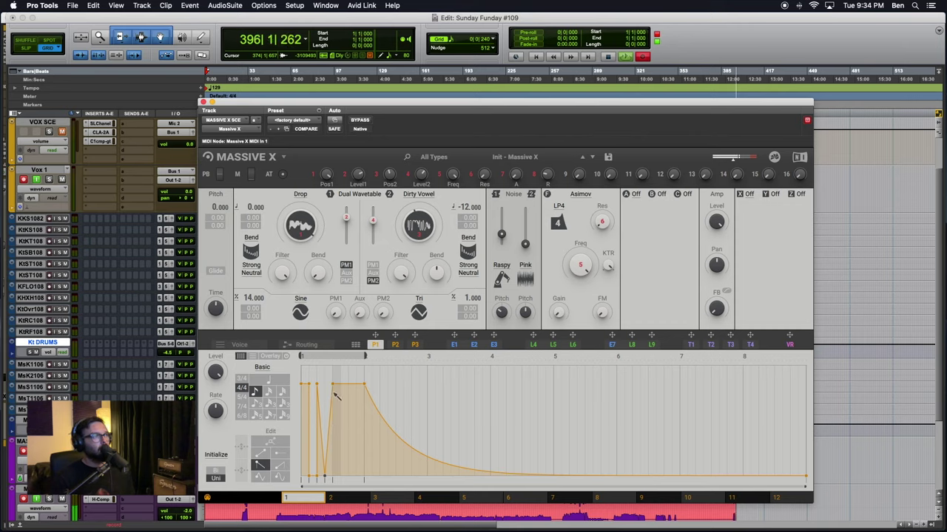
pyautogui.moveTo(333, 387); pyautogui.dragTo(325, 385)
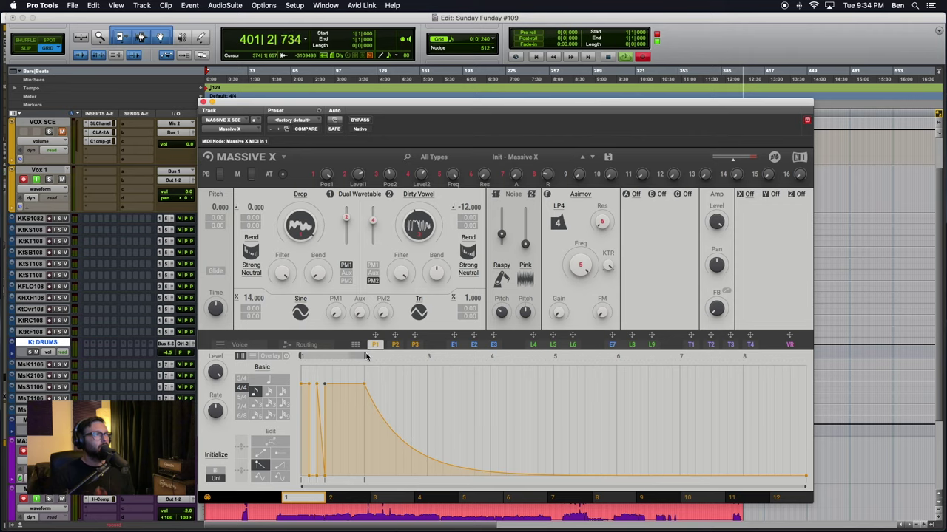
# Shorten the P1 loop to half a bar, add a falling ramp after the spikes and flatten the rest of the curve to zero.
pyautogui.moveTo(365, 356); pyautogui.dragTo(330, 358)
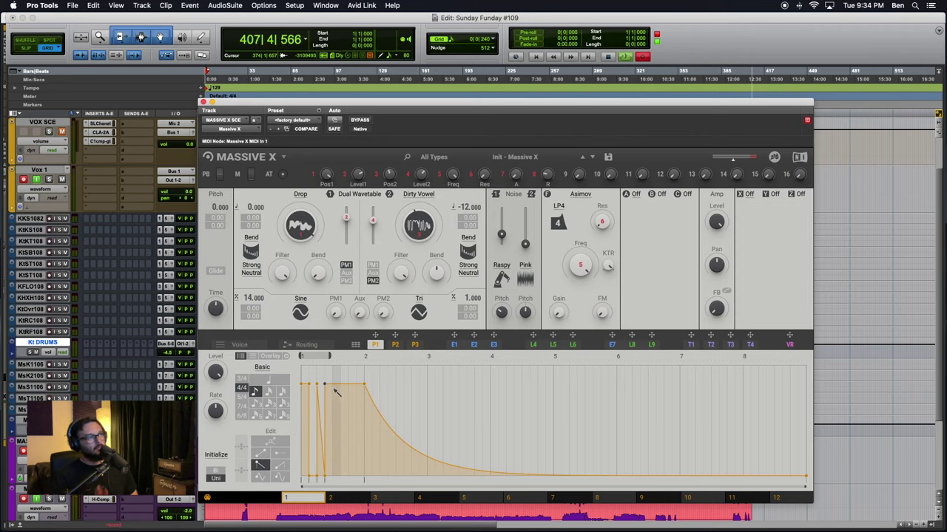
pyautogui.click(335, 387)
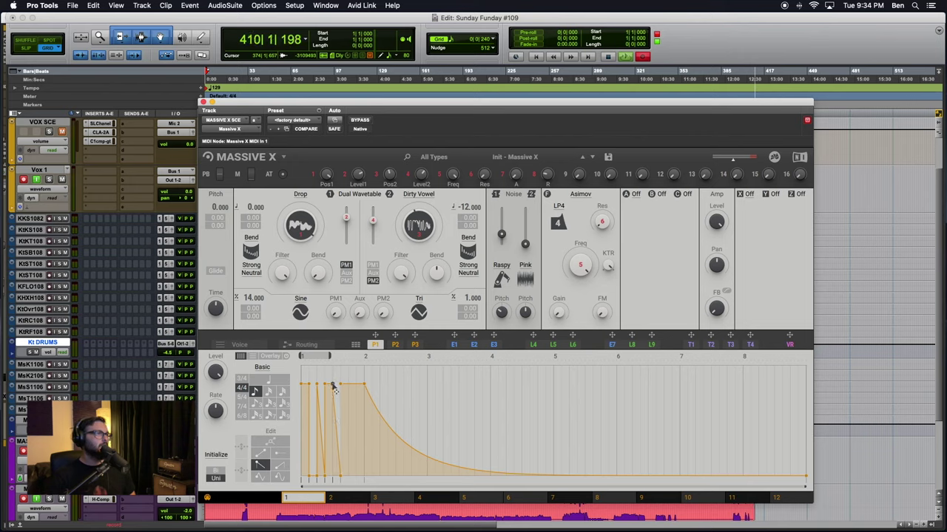
pyautogui.moveTo(333, 384); pyautogui.dragTo(334, 527)
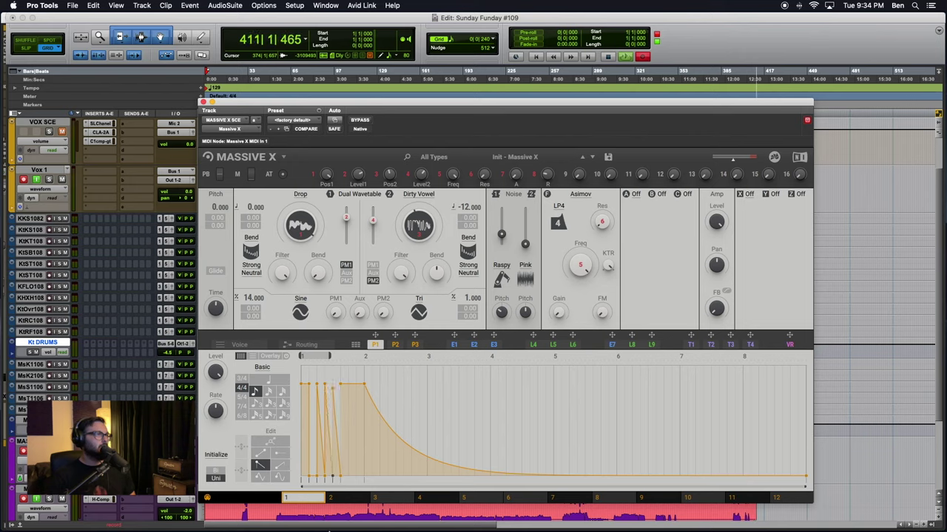
pyautogui.moveTo(333, 390); pyautogui.dragTo(339, 499)
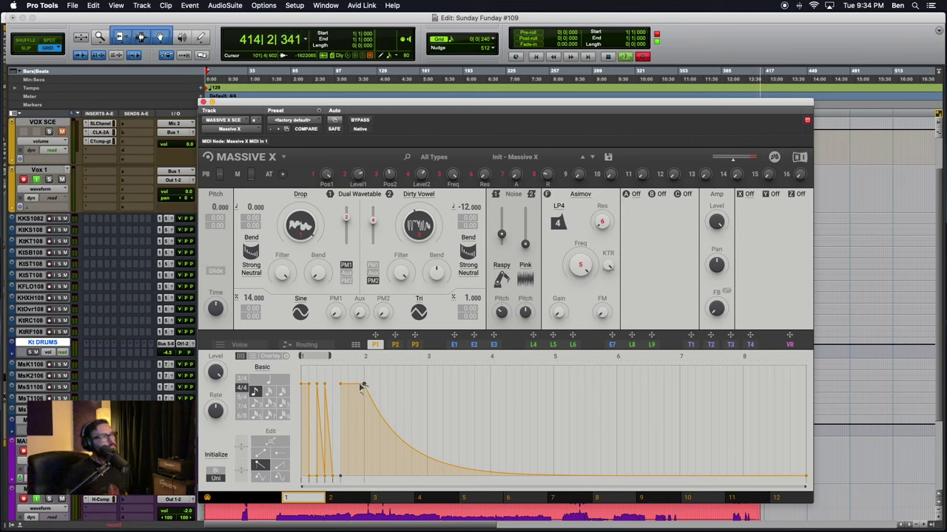
pyautogui.moveTo(341, 384); pyautogui.dragTo(387, 477)
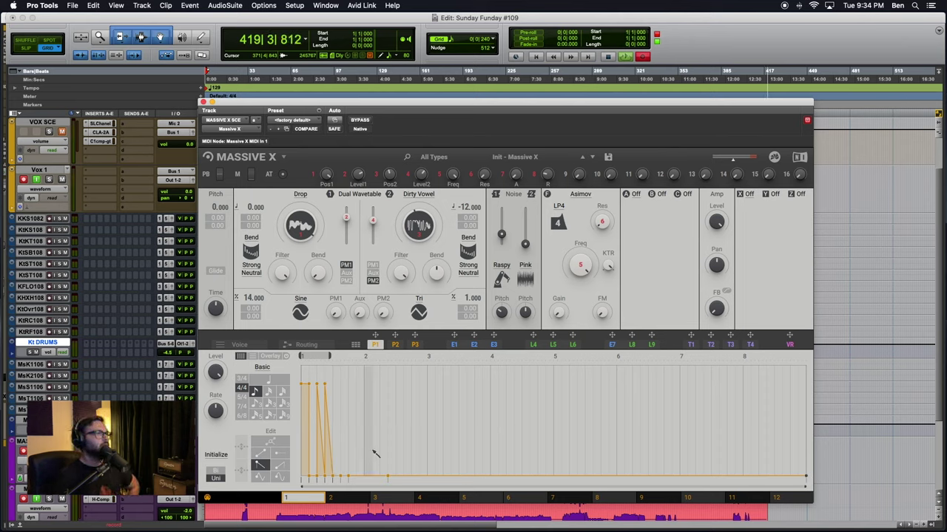
# Draw a run of low falling ramps with decreasing height across bar 2 of P1 and switch to the point editing tool.
pyautogui.moveTo(368, 454)
pyautogui.mouseDown()
pyautogui.moveTo(433, 462)
pyautogui.moveTo(415, 469)
pyautogui.mouseUp()
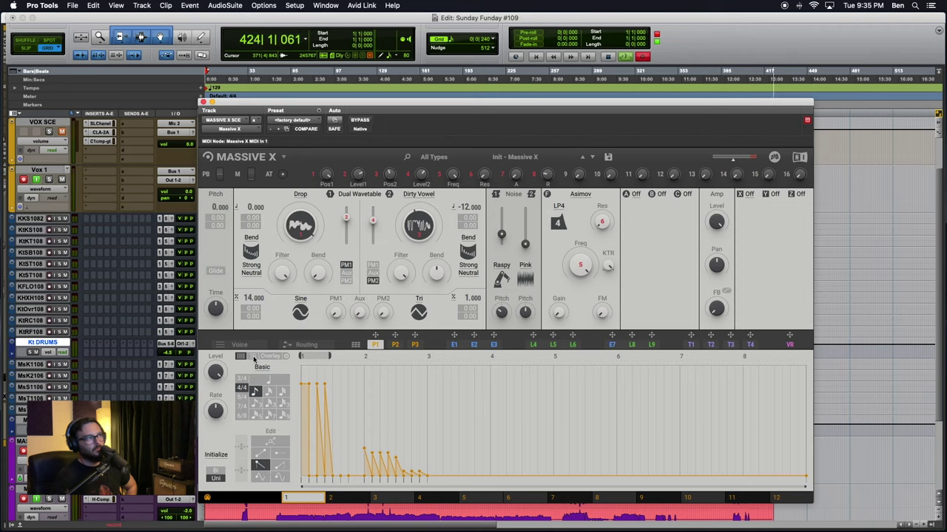
pyautogui.click(268, 442)
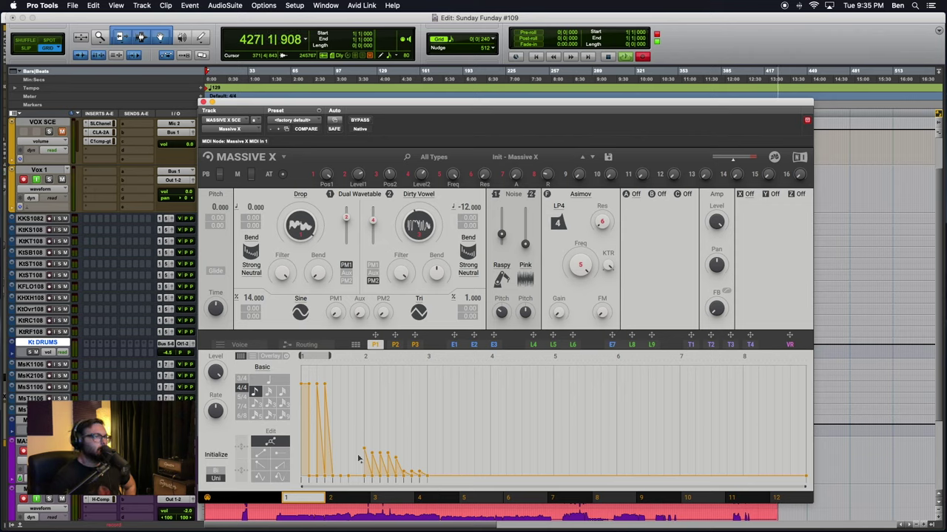
# Try P1 loop lengths of two and a half bars and one bar, and return the loop to half a bar.
pyautogui.moveTo(362, 357); pyautogui.dragTo(457, 412)
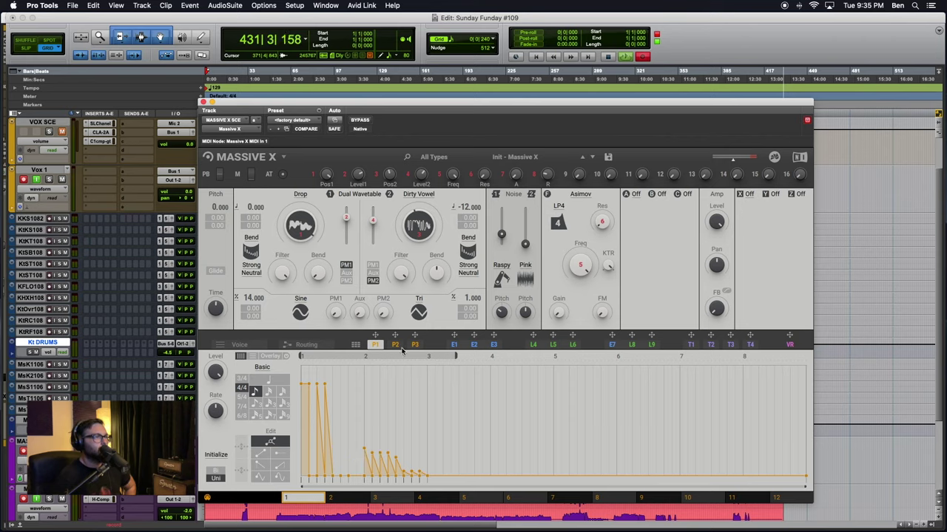
pyautogui.moveTo(456, 357); pyautogui.dragTo(366, 365)
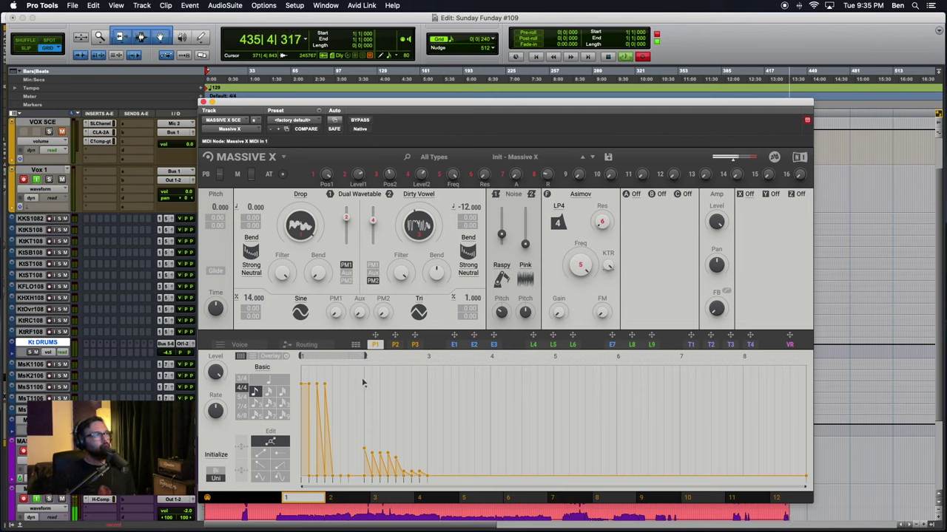
pyautogui.moveTo(363, 356); pyautogui.dragTo(333, 367)
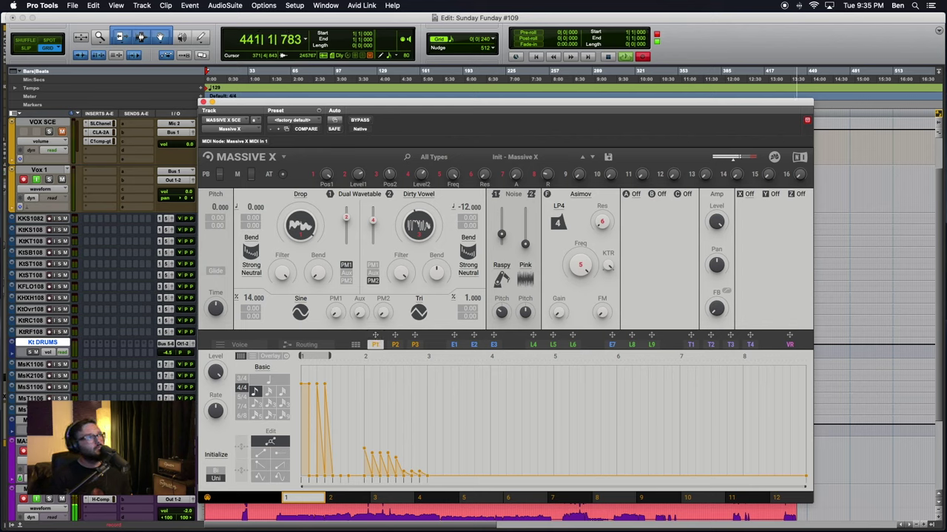
# Assign performer P1 to oscillator 1's Bend with a positive modulation amount and to the amp Level.
pyautogui.moveTo(375, 336); pyautogui.dragTo(311, 291)
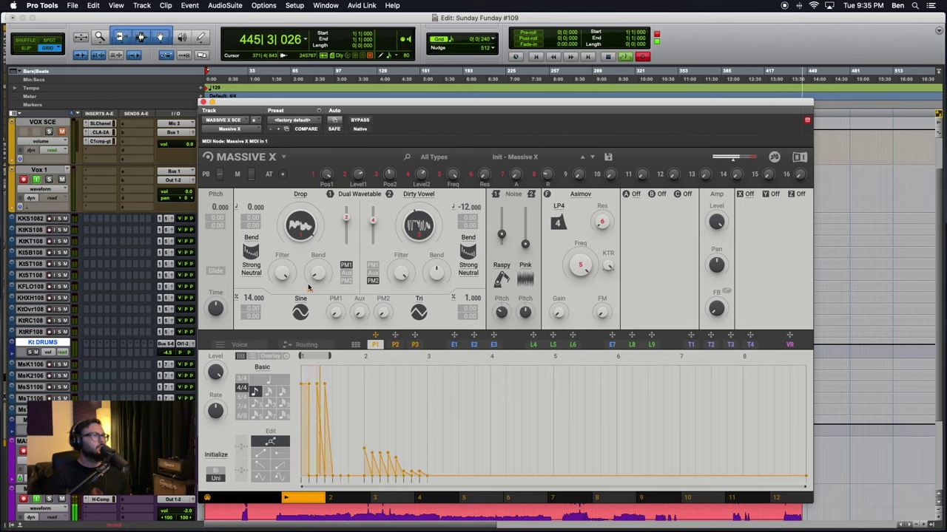
pyautogui.moveTo(317, 275)
pyautogui.mouseDown()
pyautogui.moveTo(317, 296)
pyautogui.moveTo(311, 251)
pyautogui.mouseUp()
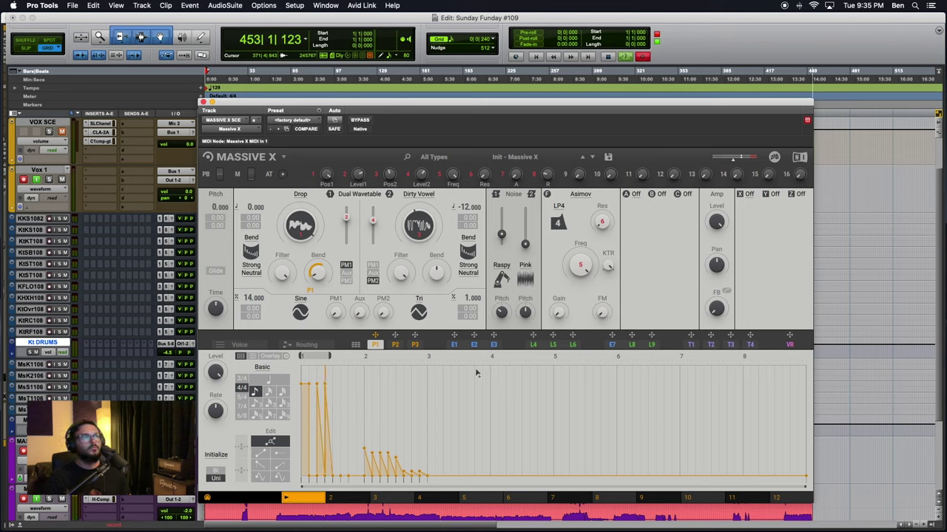
pyautogui.moveTo(375, 338); pyautogui.dragTo(710, 237)
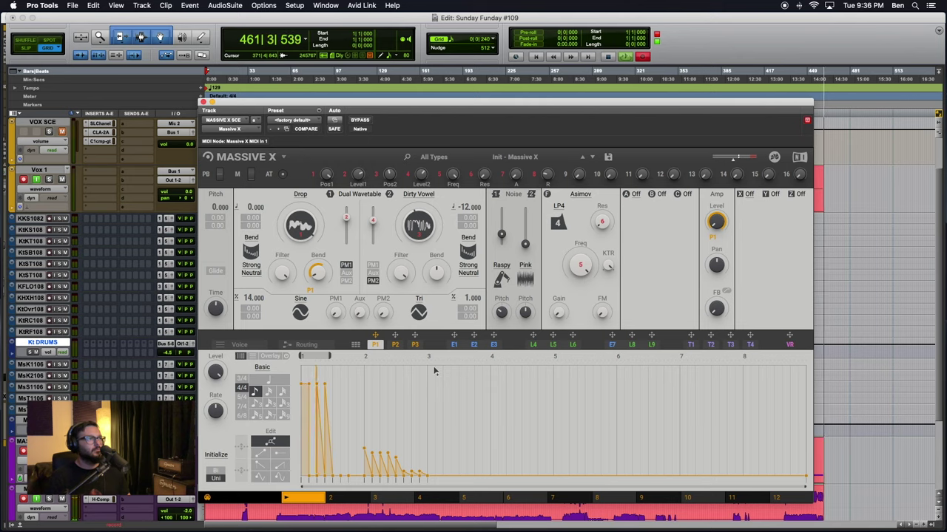
# Examine the performer's overlay and vertical grid settings and return to the basic time grid settings.
pyautogui.click(271, 356)
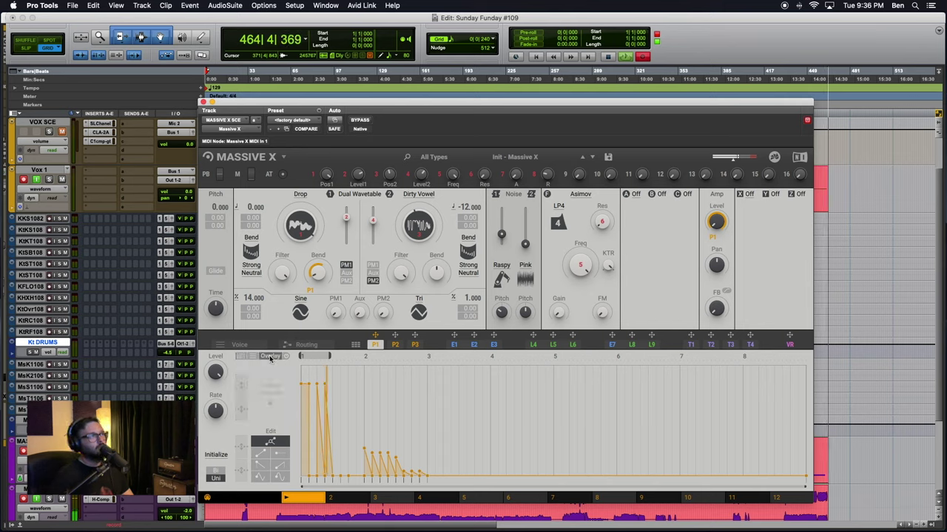
pyautogui.click(244, 357)
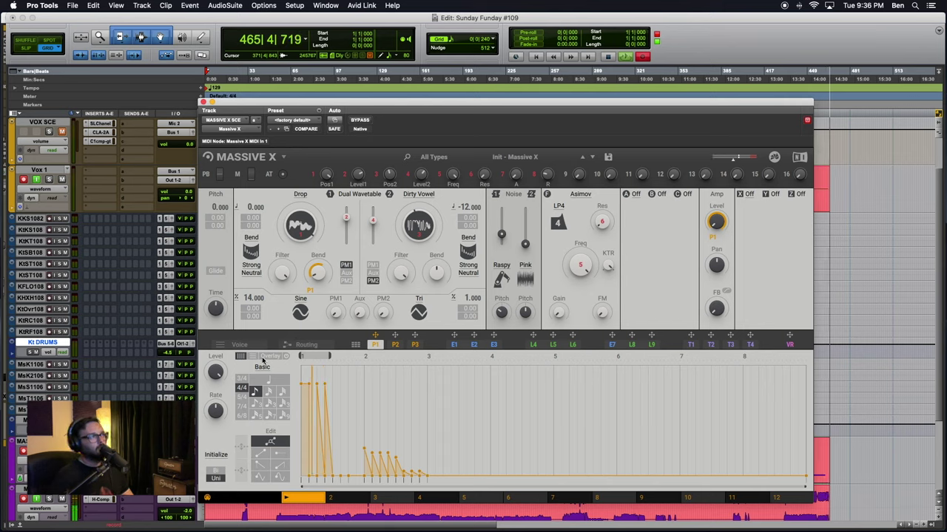
pyautogui.click(252, 357)
pyautogui.click(242, 357)
pyautogui.click(250, 358)
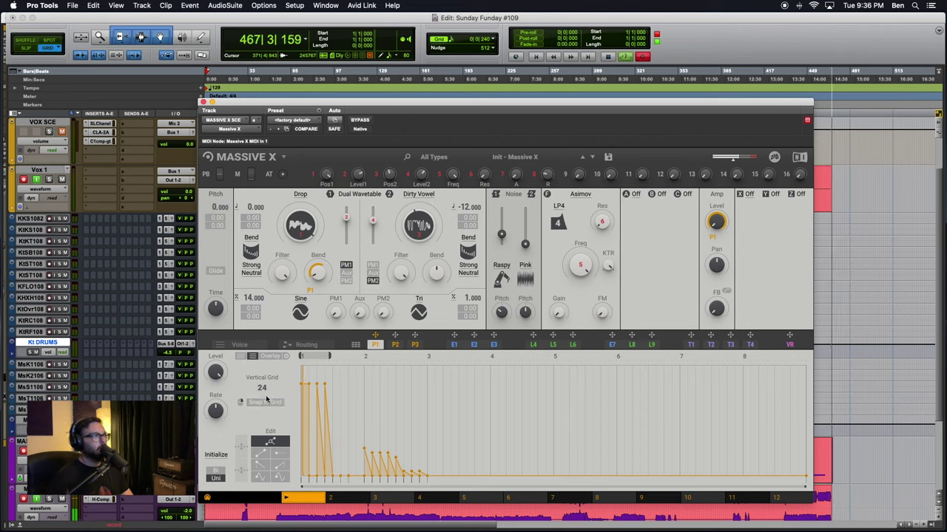
pyautogui.click(242, 357)
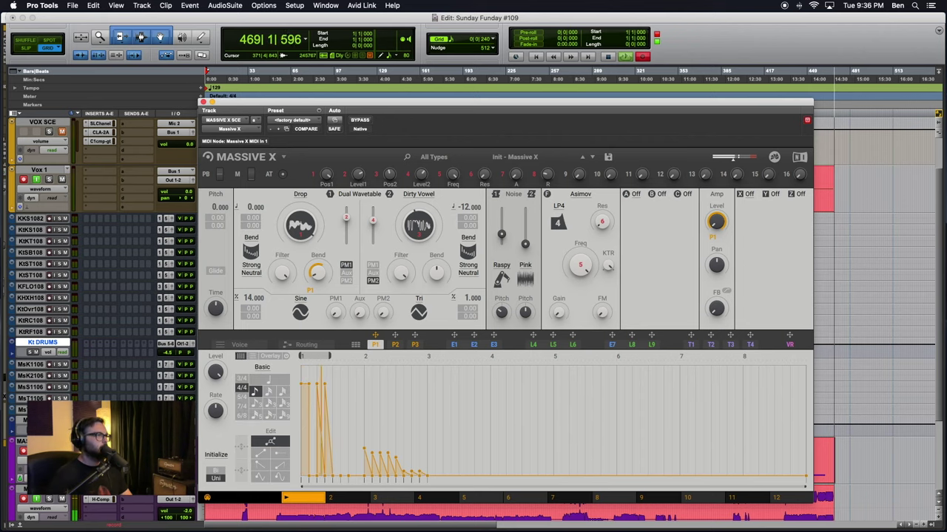
# Try the performer's bipolar mode, return it to unipolar, and briefly view the remote launch and loop mode page.
pyautogui.click(215, 478)
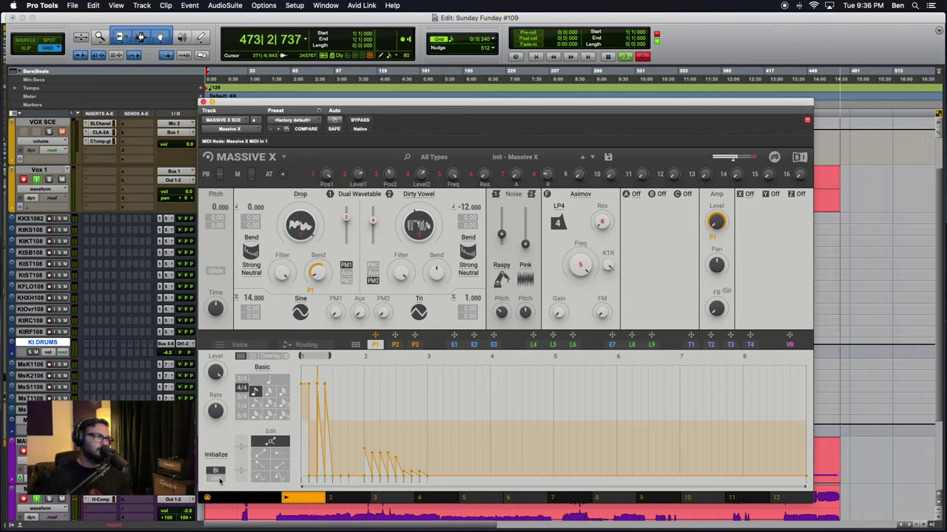
pyautogui.click(218, 478)
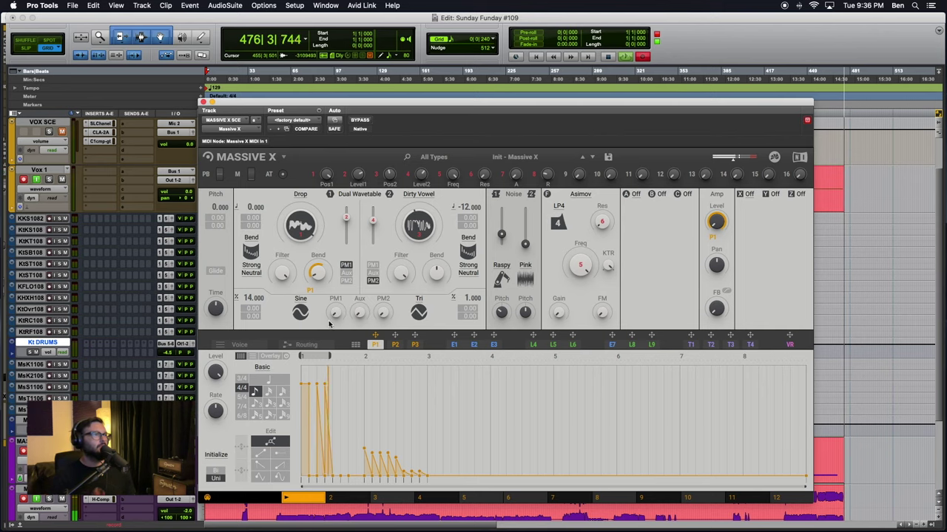
pyautogui.click(355, 344)
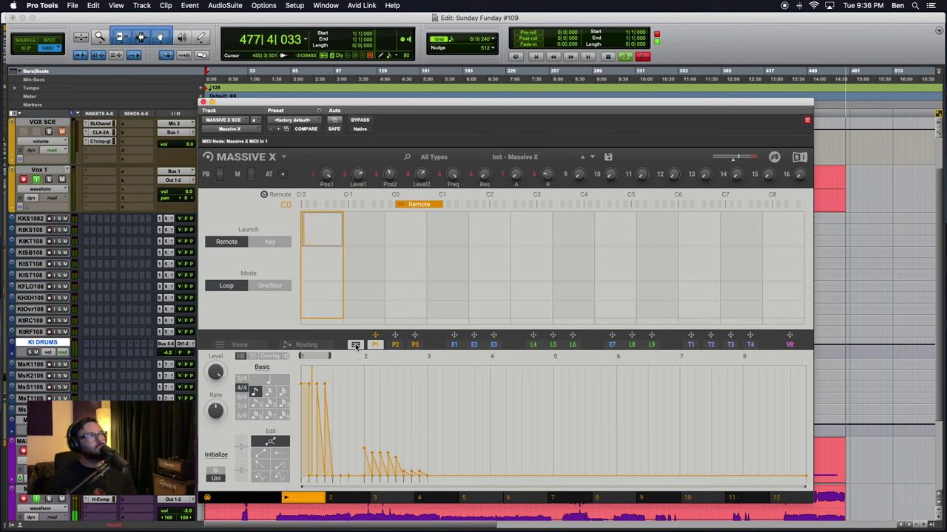
pyautogui.click(355, 345)
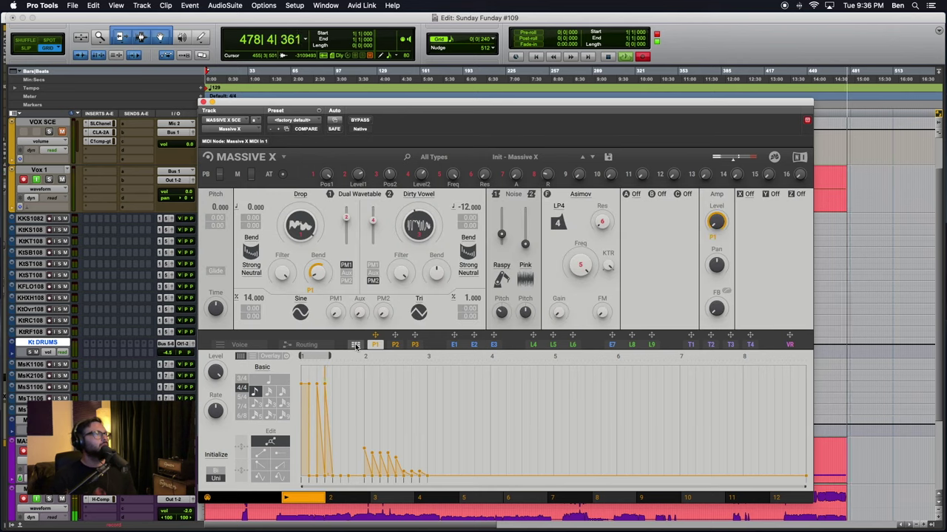
# Compare the Voice settings with the Routing diagram and return to performer P1's pattern.
pyautogui.click(235, 345)
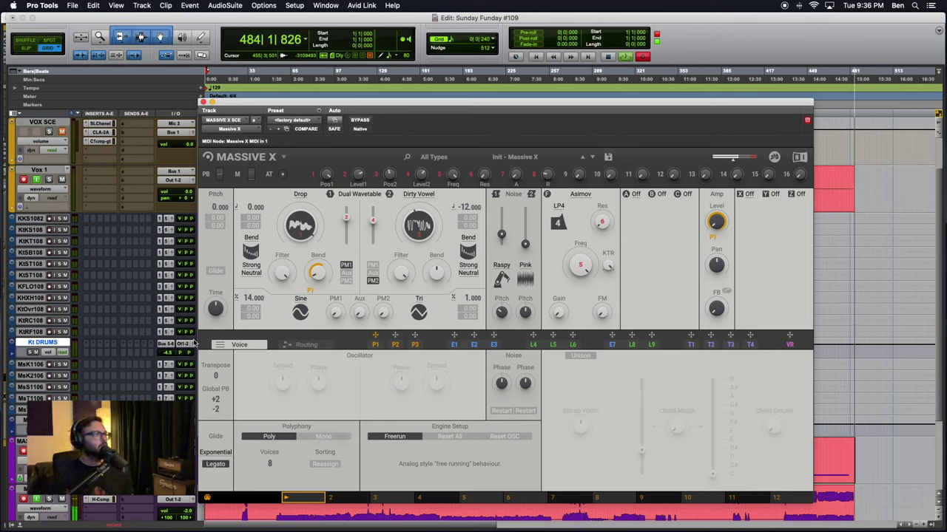
pyautogui.click(300, 344)
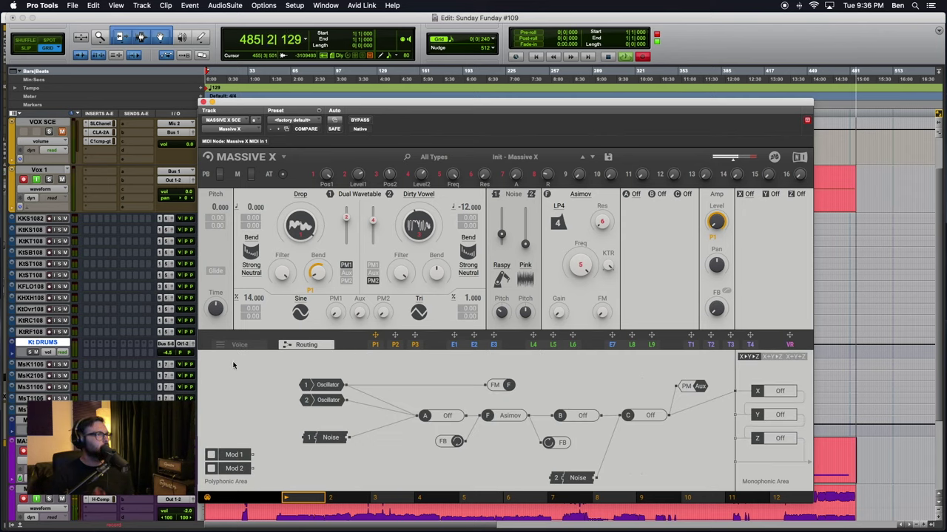
pyautogui.click(238, 345)
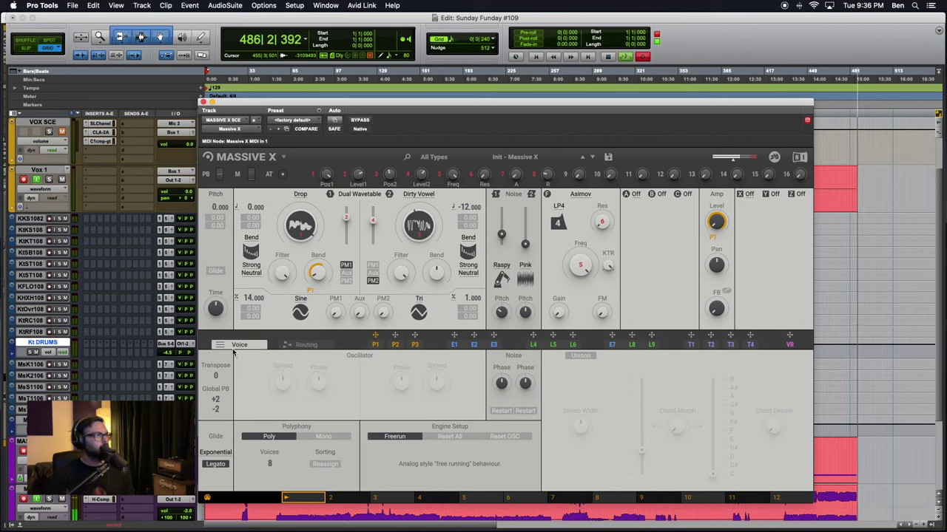
pyautogui.click(305, 345)
pyautogui.click(242, 344)
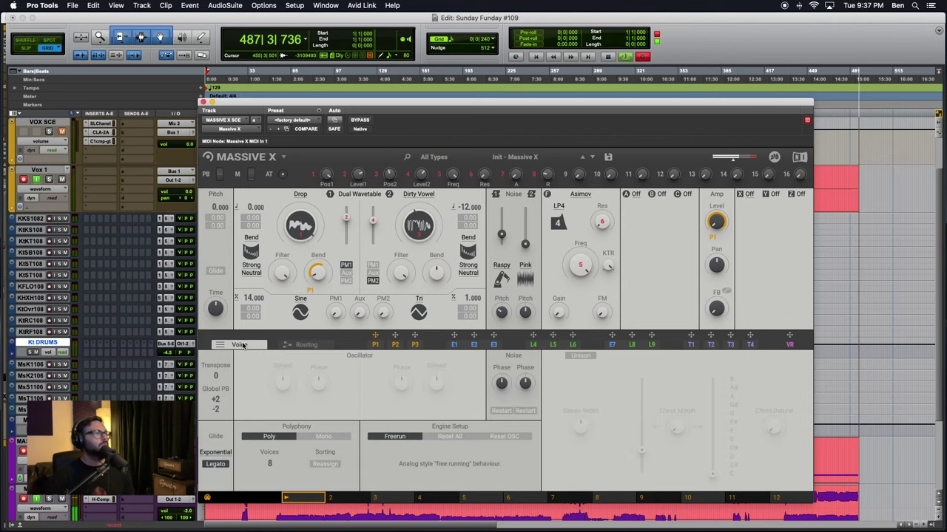
pyautogui.click(375, 344)
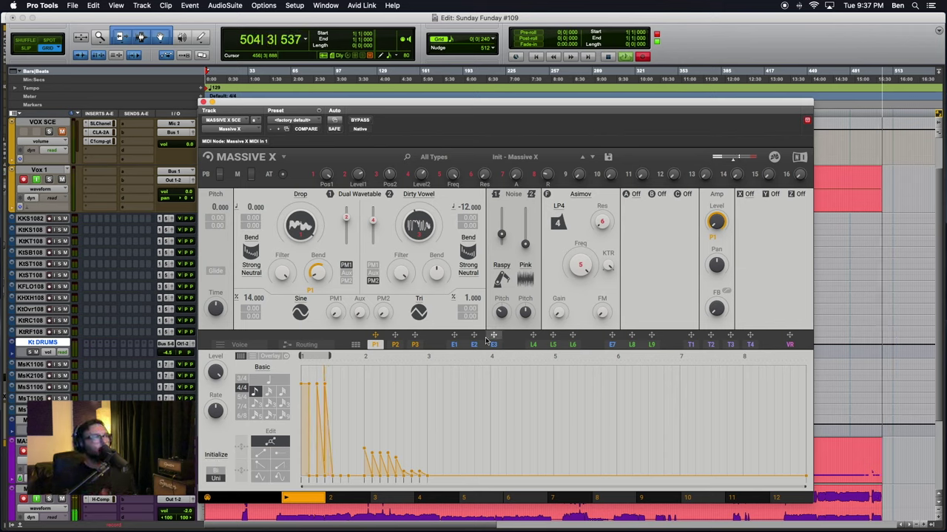
# Look through the modulator types available for modulators 4 and 5, leaving both as Switcher LFO.
pyautogui.click(547, 344)
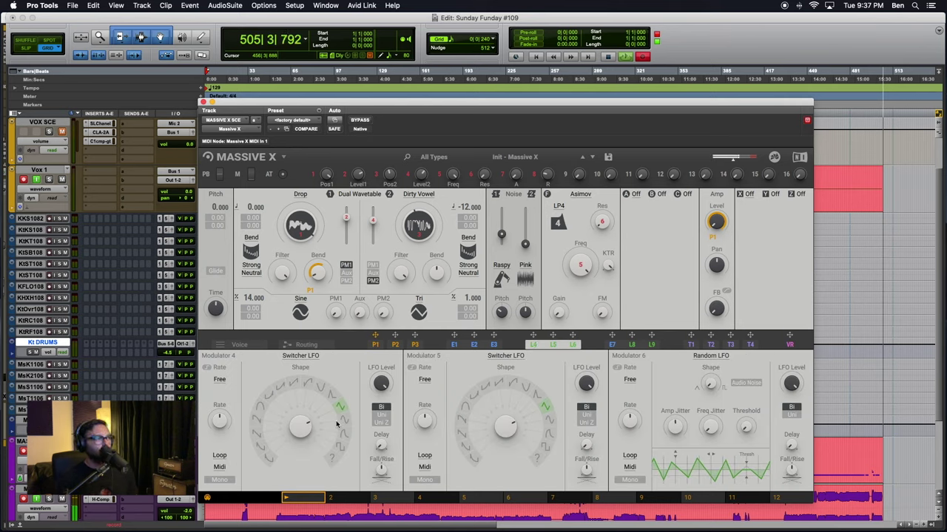
pyautogui.click(301, 357)
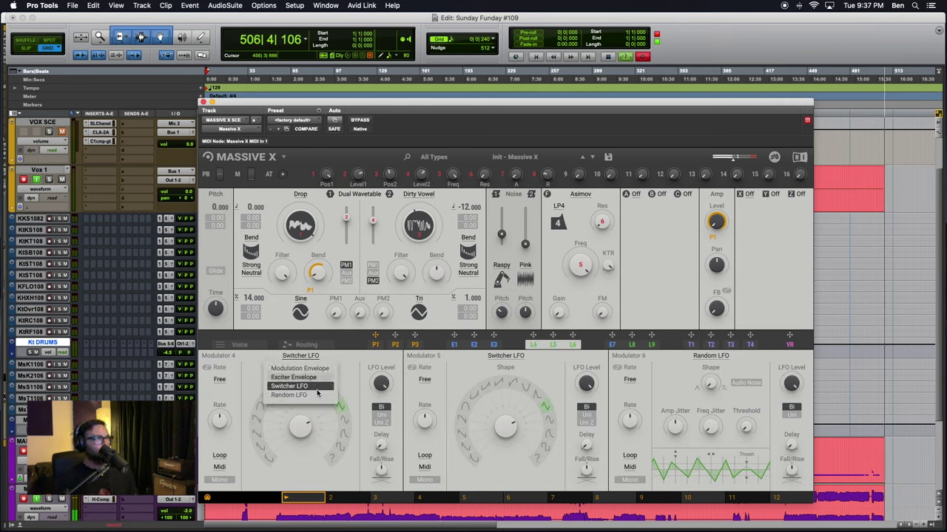
pyautogui.click(356, 371)
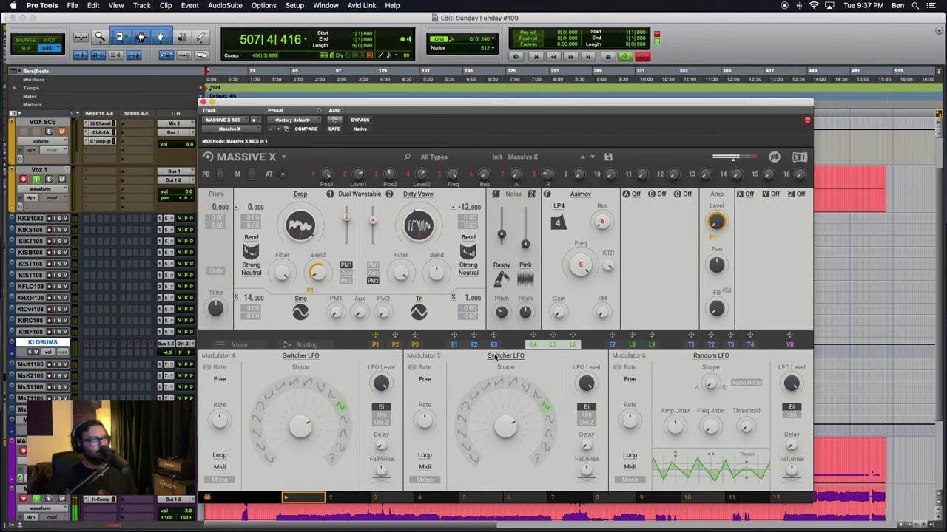
pyautogui.click(505, 356)
pyautogui.click(458, 391)
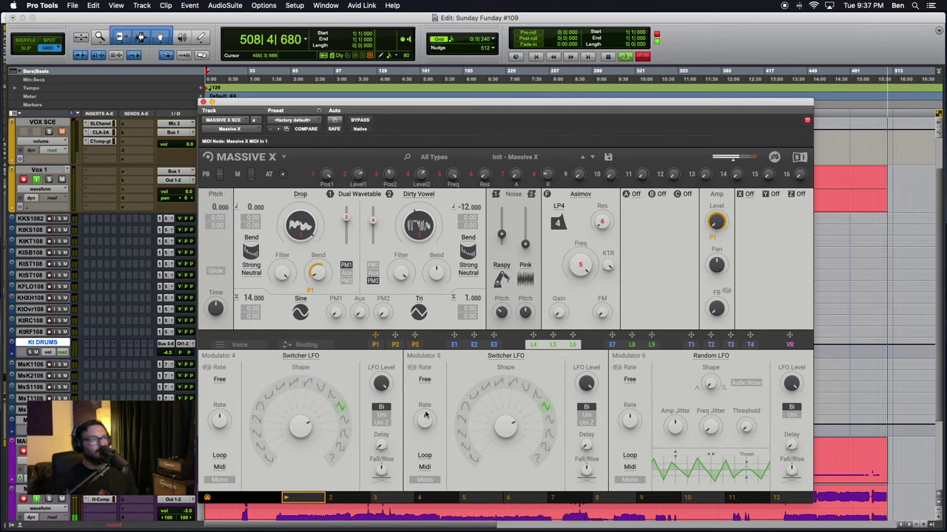
# Set modulator 5's Switcher LFO to Sync at a 4/16 rate and change its shape.
pyautogui.click(424, 380)
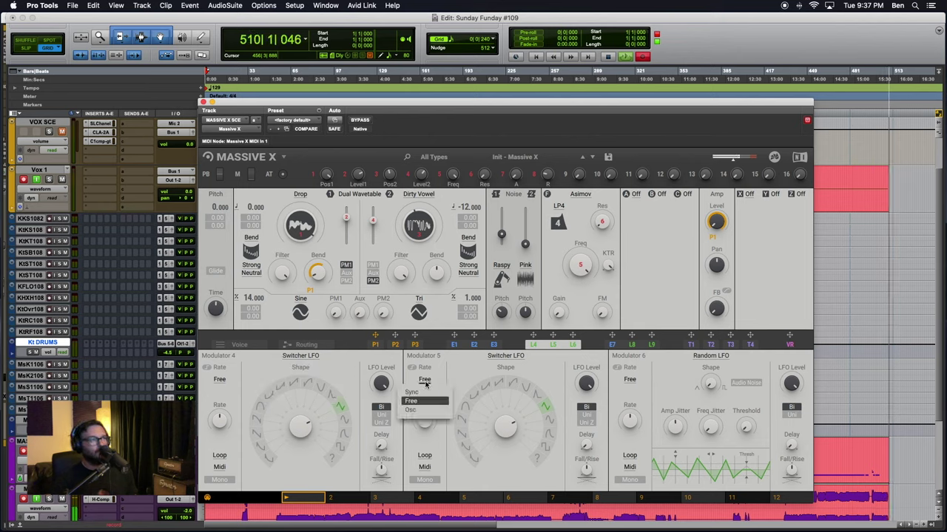
pyautogui.click(427, 400)
pyautogui.moveTo(419, 436); pyautogui.dragTo(416, 418)
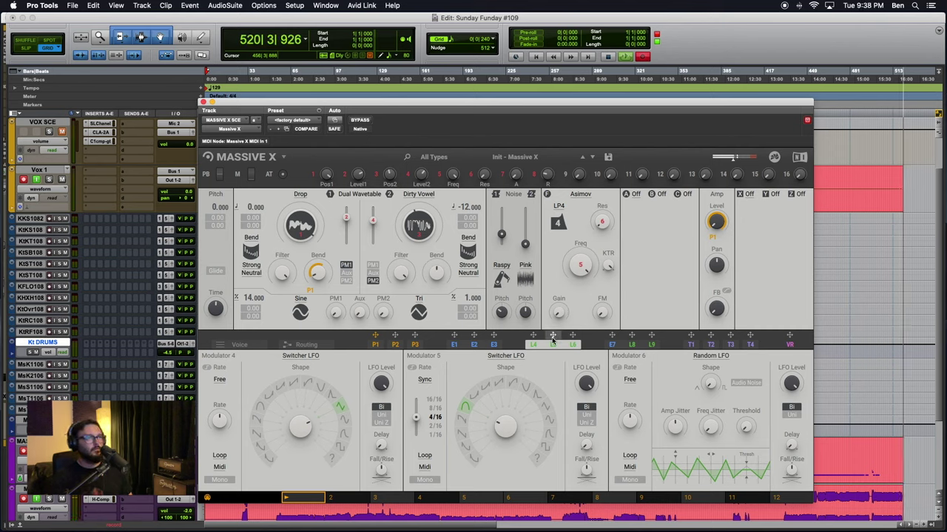
# Assign LFO L5 to the PM2 amount and to oscillator 2's Bend, setting the modulation amounts.
pyautogui.moveTo(552, 340); pyautogui.dragTo(380, 329)
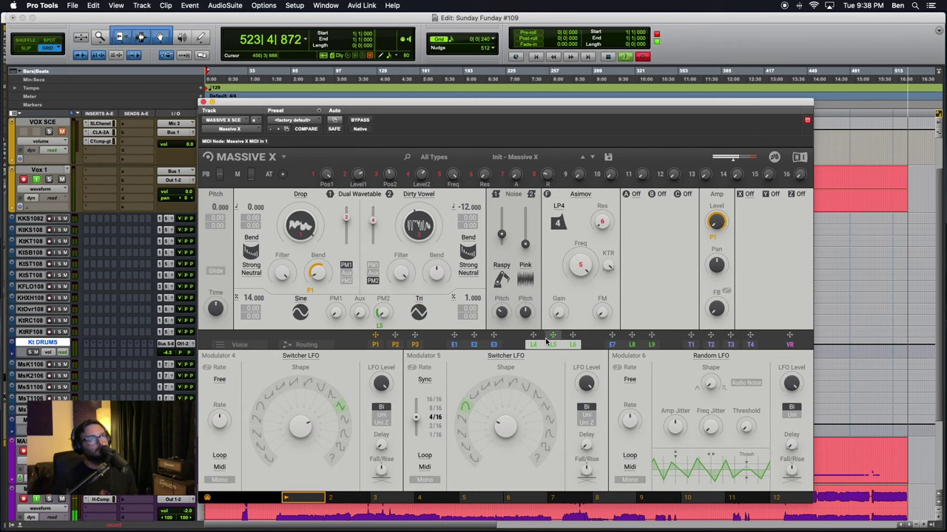
pyautogui.moveTo(546, 341); pyautogui.dragTo(426, 262)
pyautogui.moveTo(423, 311); pyautogui.dragTo(436, 269)
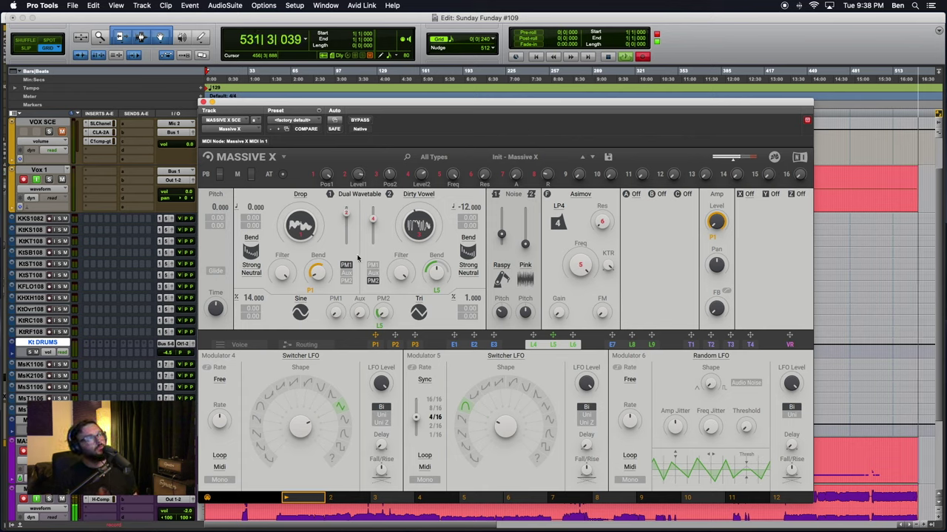
# Review the Routing diagram and the Voice settings once more.
pyautogui.scroll(1, 853, 348)
pyautogui.hscroll(8, 853, 348)
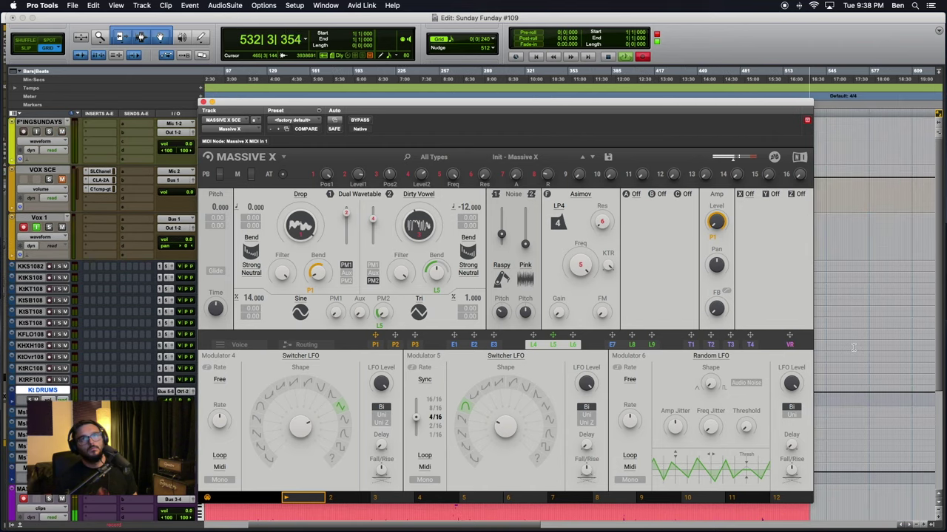
pyautogui.hscroll(3, 854, 348)
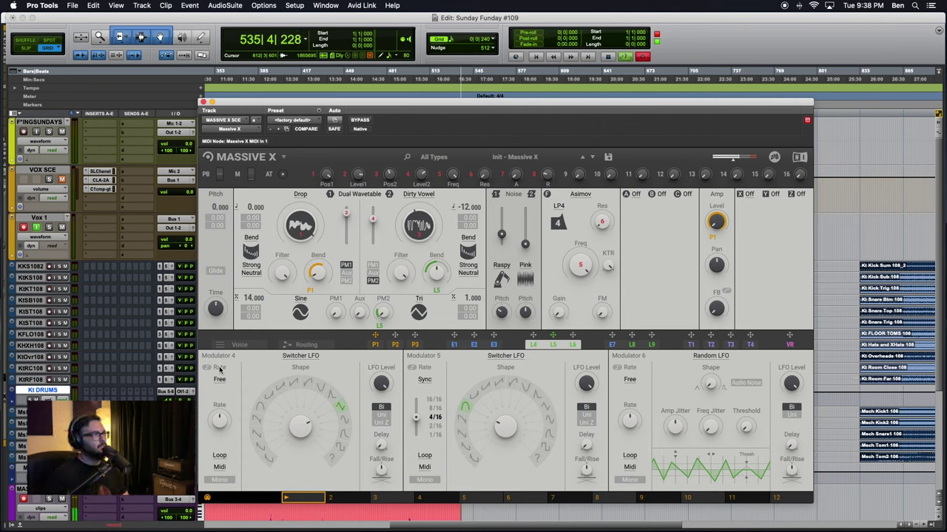
pyautogui.click(302, 345)
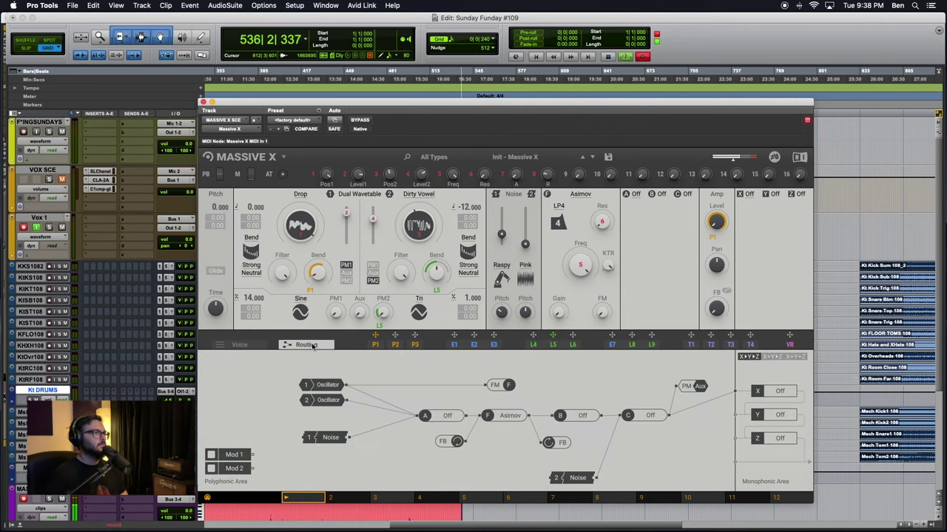
pyautogui.click(249, 345)
# Try the Custom grid for performer P2 and return it to Basic.
pyautogui.click(395, 344)
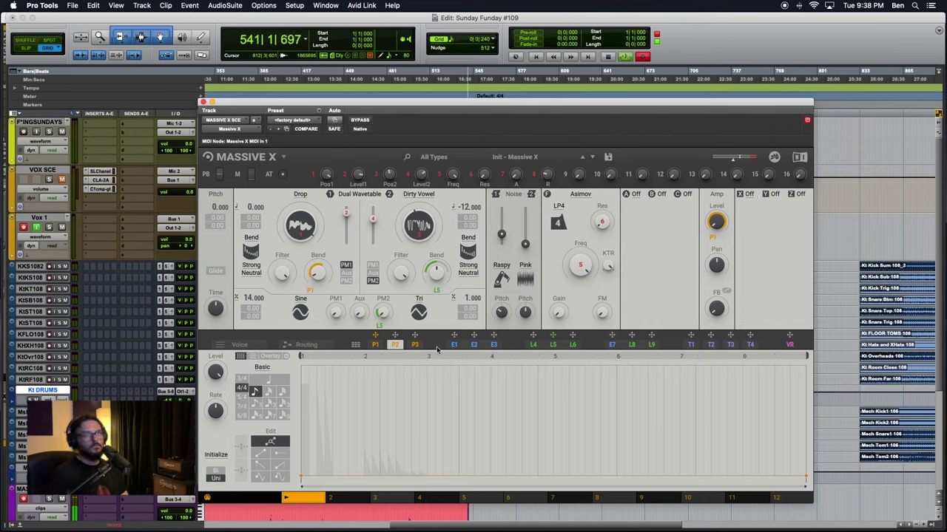
pyautogui.click(271, 368)
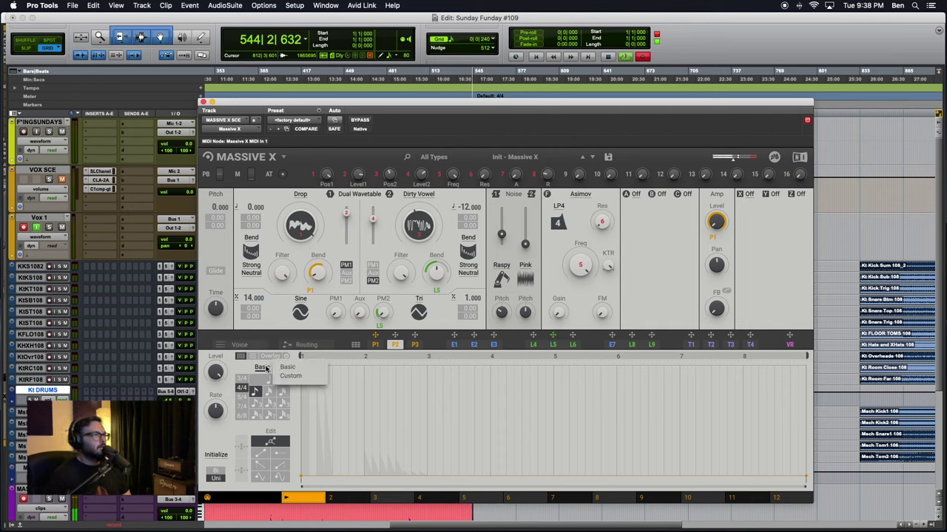
pyautogui.click(284, 376)
pyautogui.click(268, 368)
pyautogui.click(284, 367)
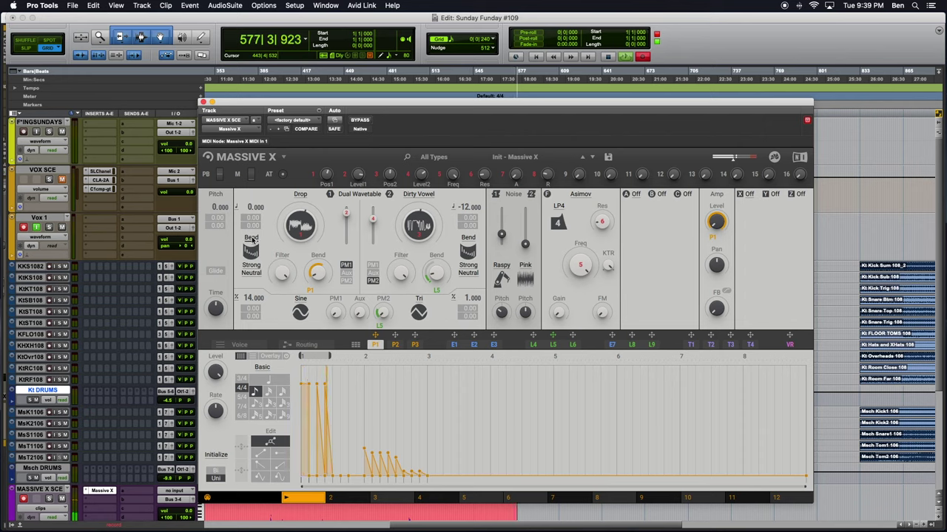
# Change oscillator 1's bend strength to Medium Neutral and readjust its Bend amount.
pyautogui.click(252, 268)
pyautogui.click(251, 287)
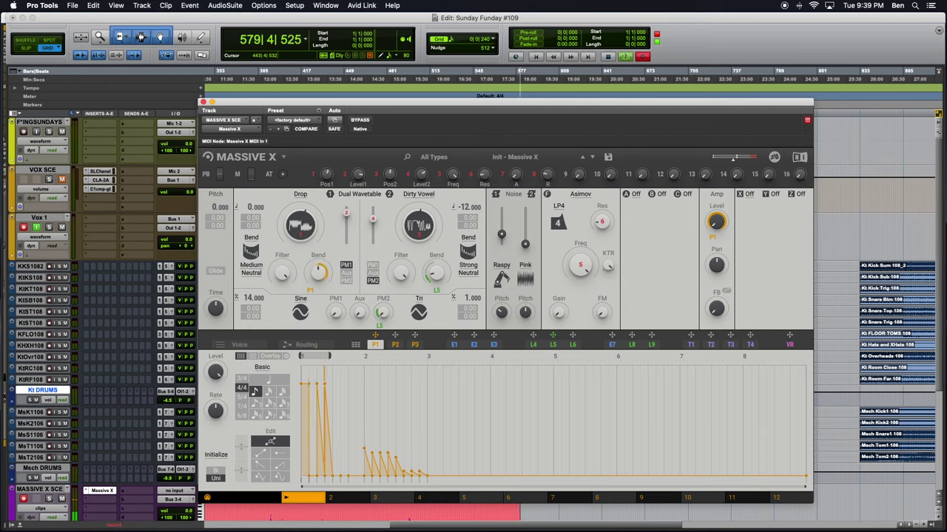
pyautogui.moveTo(318, 274); pyautogui.dragTo(318, 267)
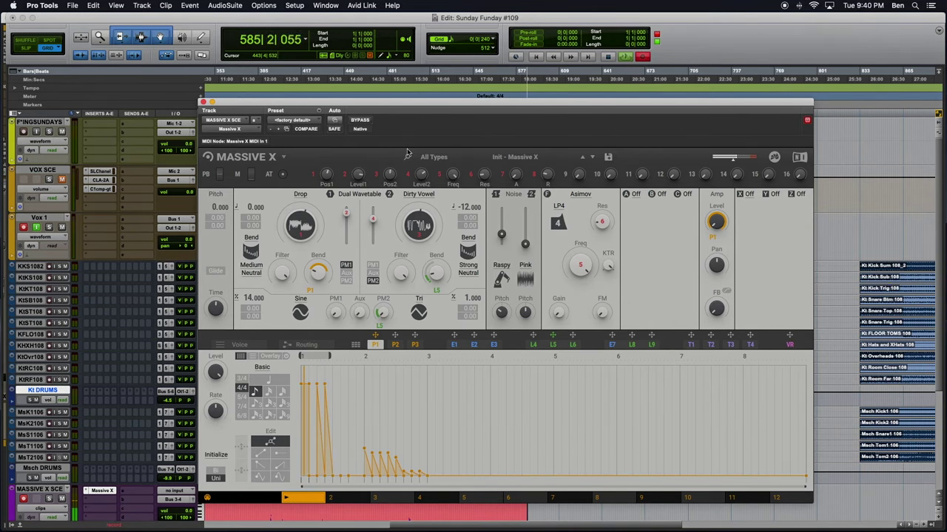
# Assign the modulation wheel M to the PM1 amount of oscillator 1.
pyautogui.moveTo(238, 174); pyautogui.dragTo(332, 273)
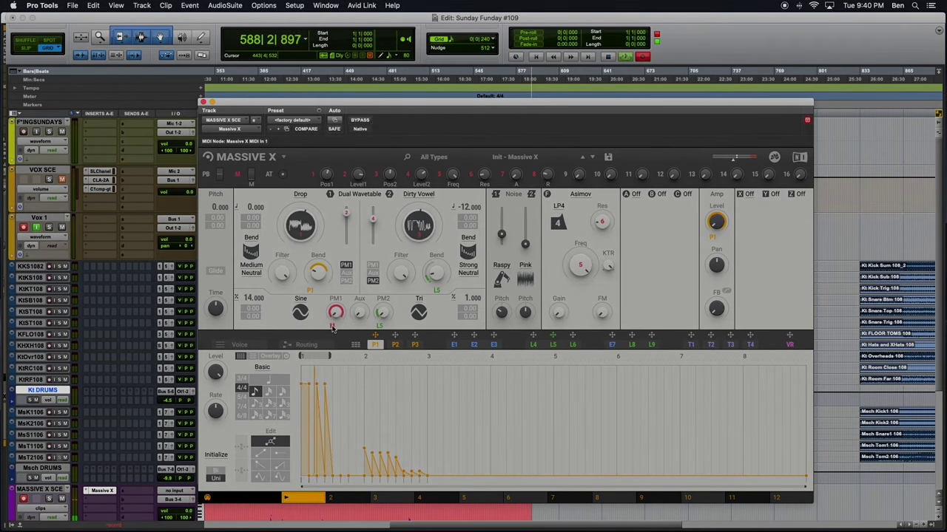